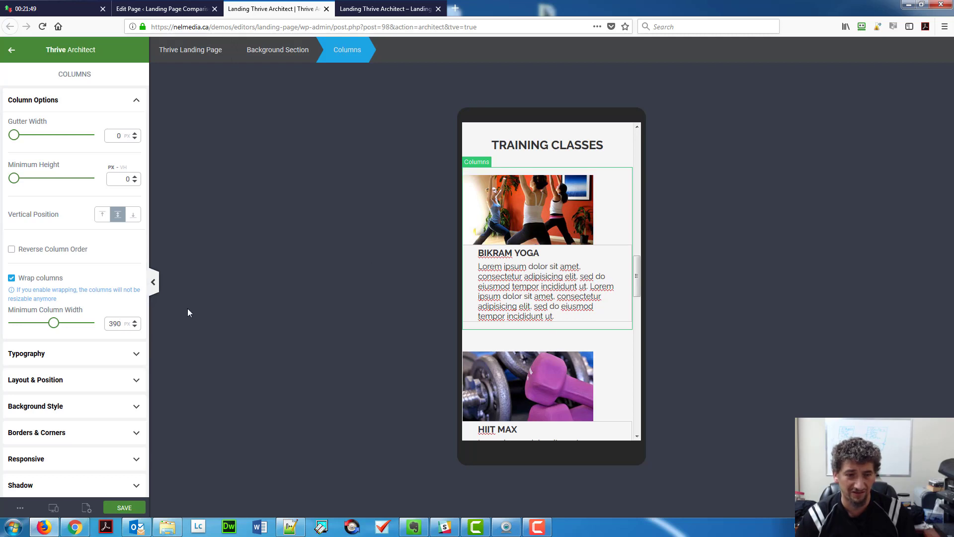
Step: Set the Bikram Yoga columns' minimum column width and maximum width to 263 px
{"action": "left_click_drag", "start_coordinate": [109, 324], "coordinate": [113, 324]}
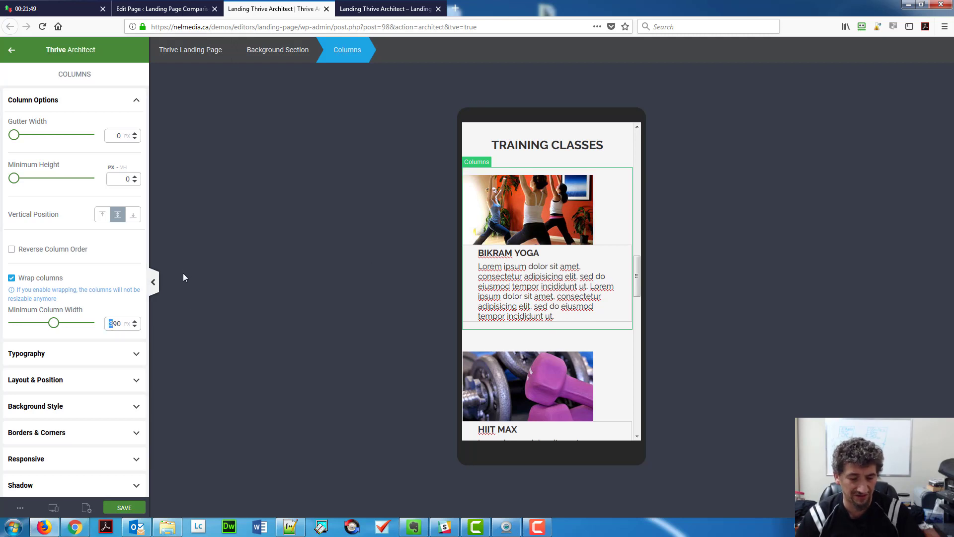
{"action": "key", "text": "ctrl+a"}
{"action": "type", "text": "263"}
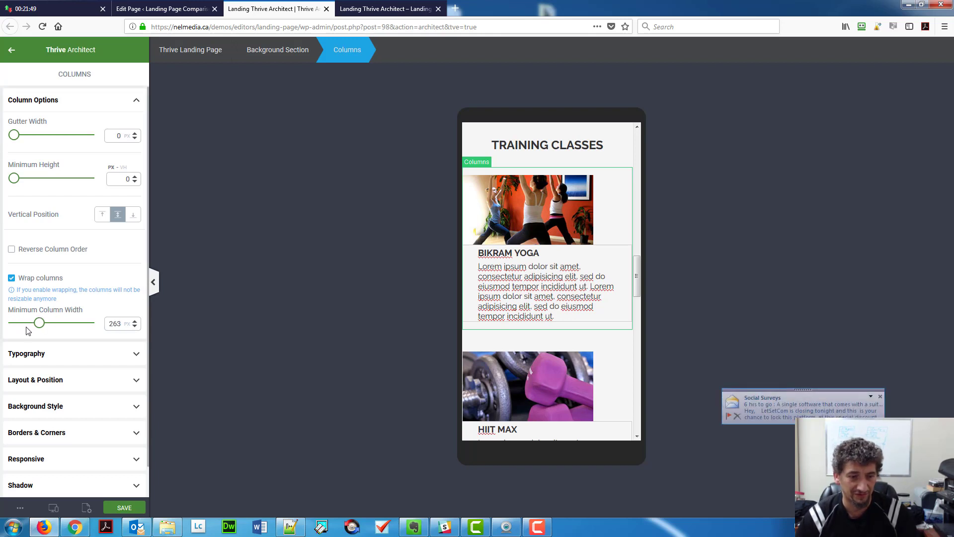
{"action": "left_click", "coordinate": [32, 381]}
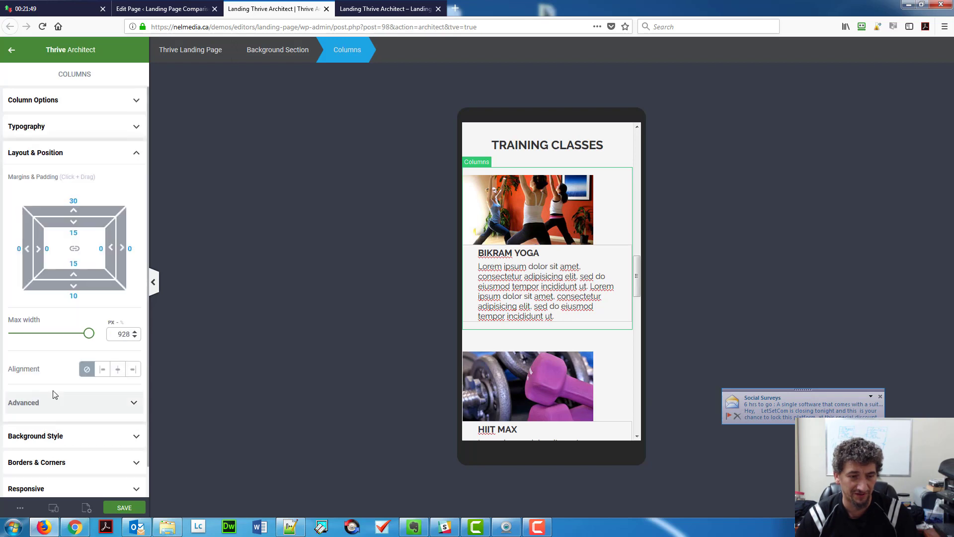
{"action": "double_click", "coordinate": [123, 335]}
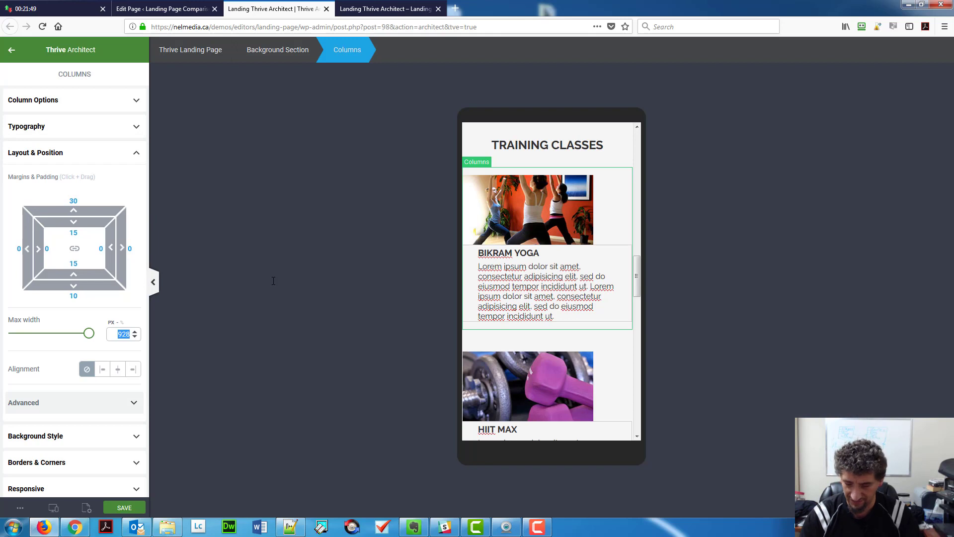
{"action": "type", "text": "263"}
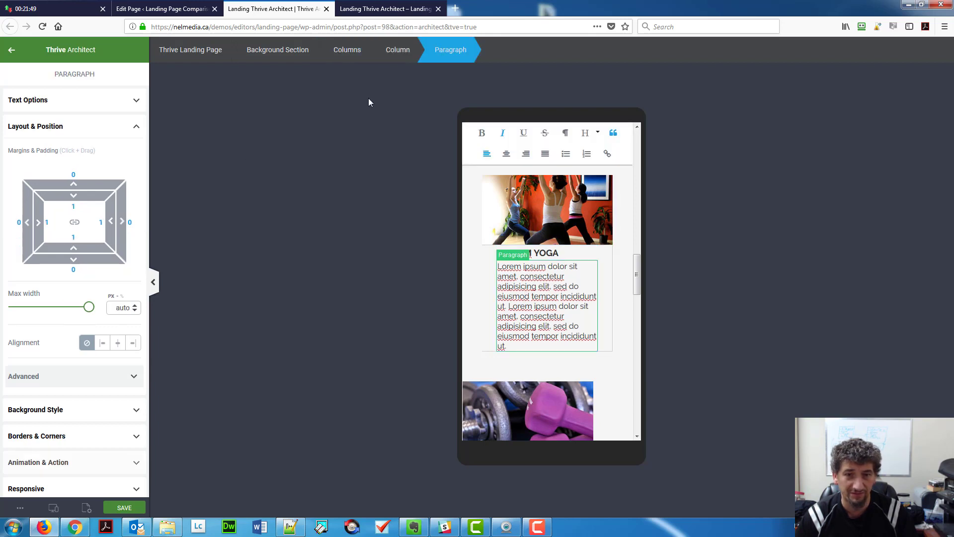
Step: Set linked padding of 15 on all sides of the Bikram Yoga text column
{"action": "left_click", "coordinate": [396, 56]}
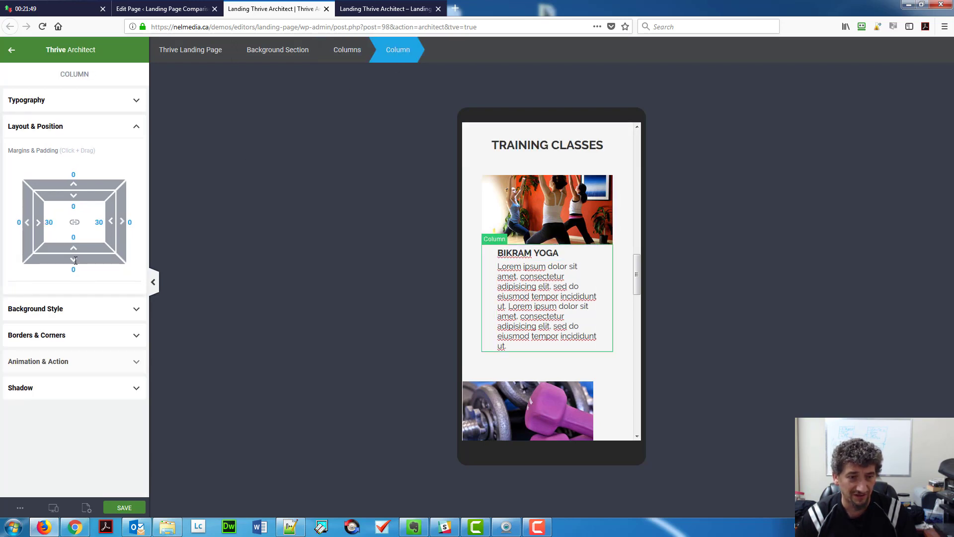
{"action": "left_click", "coordinate": [73, 207]}
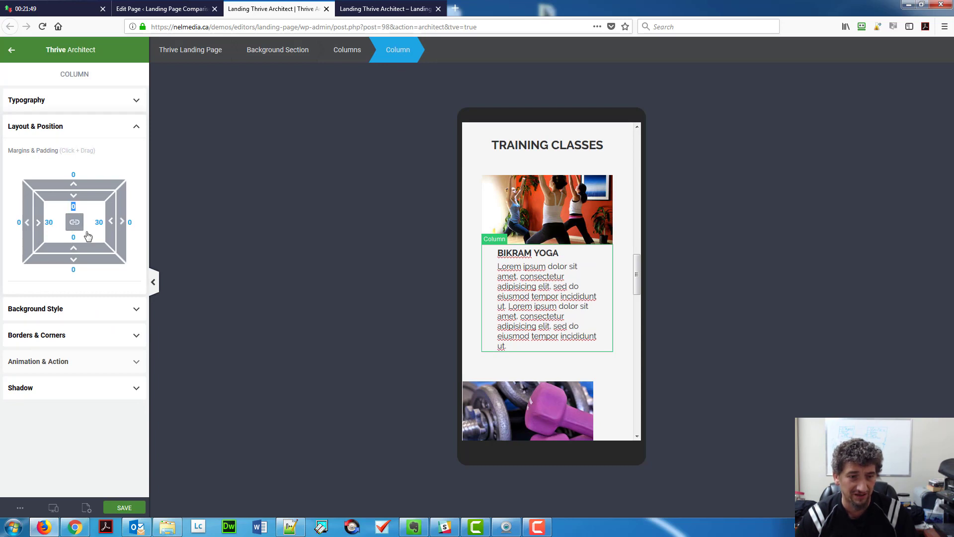
{"action": "type", "text": "15"}
{"action": "key", "text": "Return"}
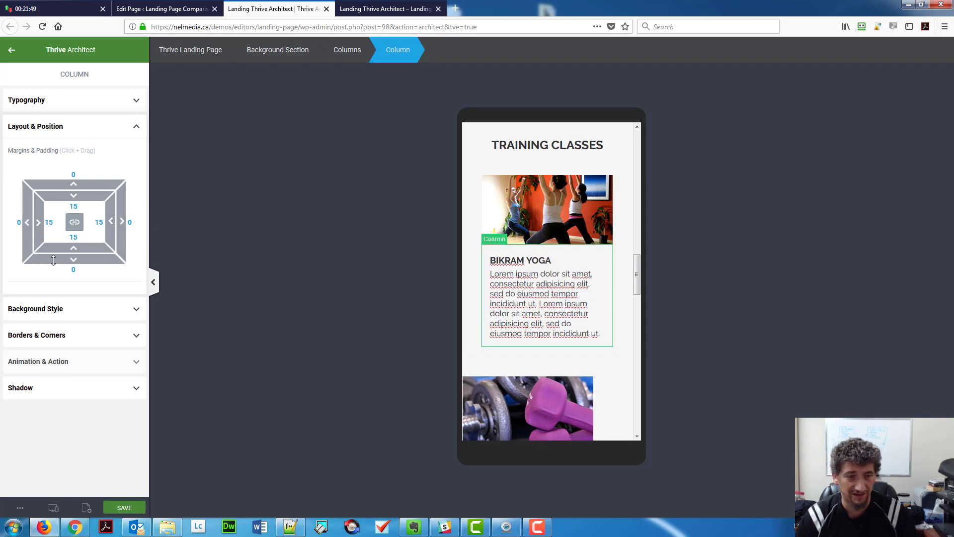
Step: Give the Bikram Yoga text column a 1 px border on every side except the top, which is set to 0
{"action": "left_click", "coordinate": [43, 336]}
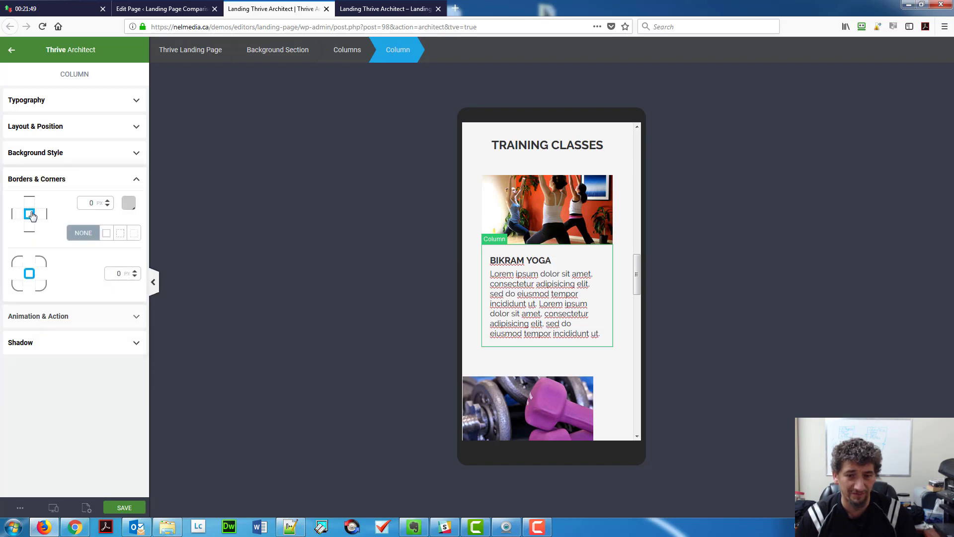
{"action": "left_click", "coordinate": [107, 198]}
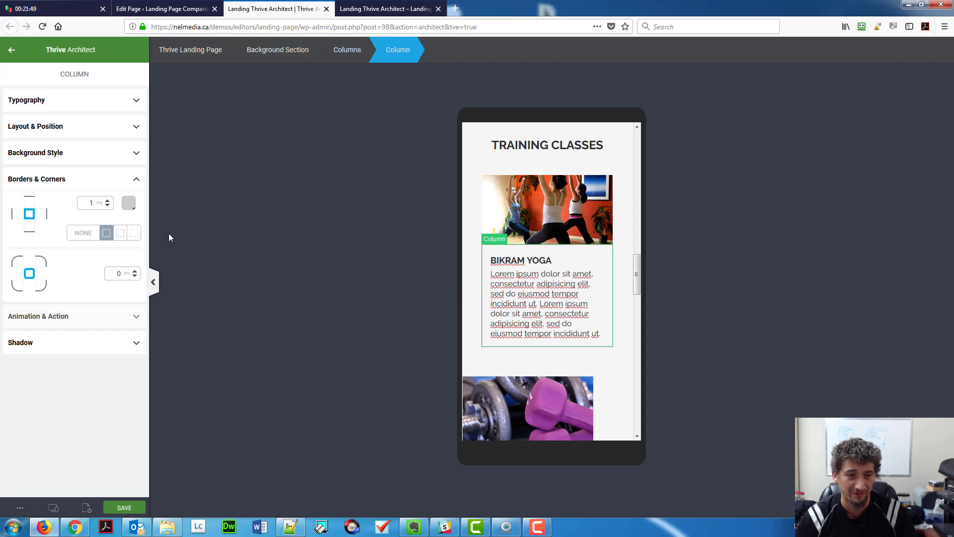
{"action": "left_click", "coordinate": [30, 197]}
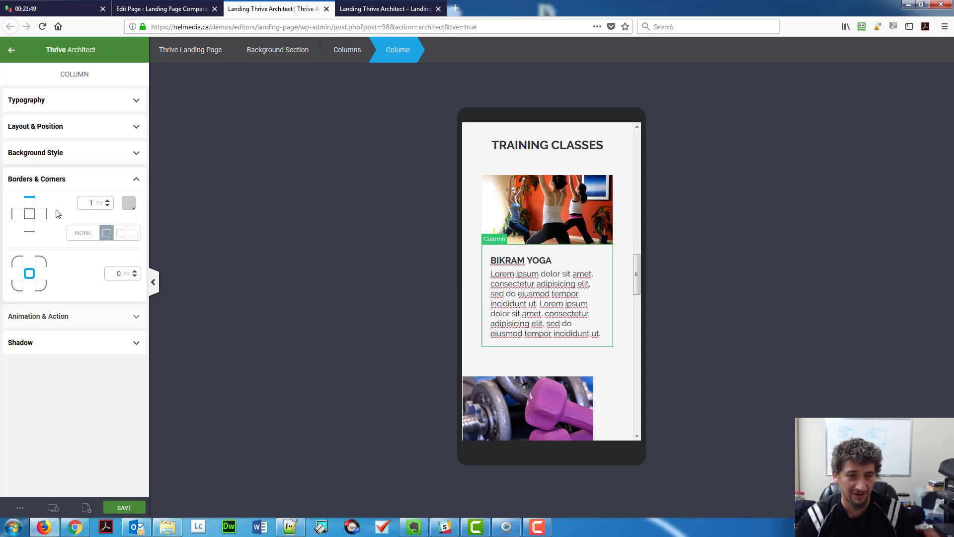
{"action": "left_click", "coordinate": [106, 206]}
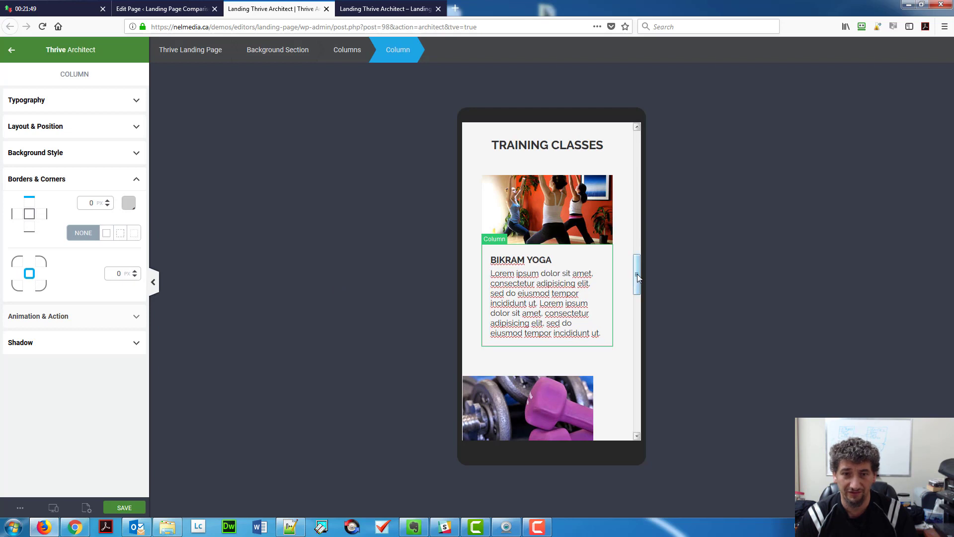
Step: Set the maximum width of the columns element holding the HIIT Max class to 263 px
{"action": "left_click_drag", "start_coordinate": [638, 278], "coordinate": [638, 287]}
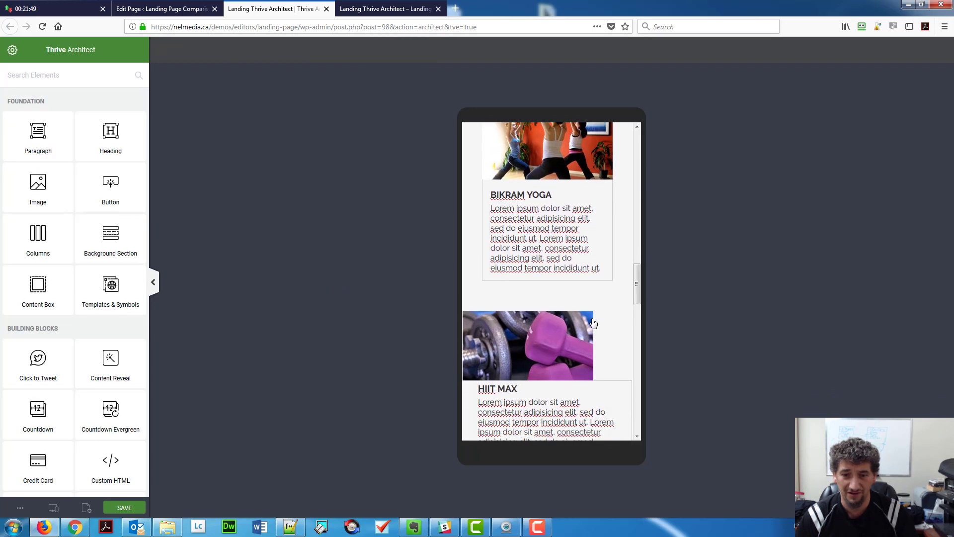
{"action": "left_click", "coordinate": [562, 330]}
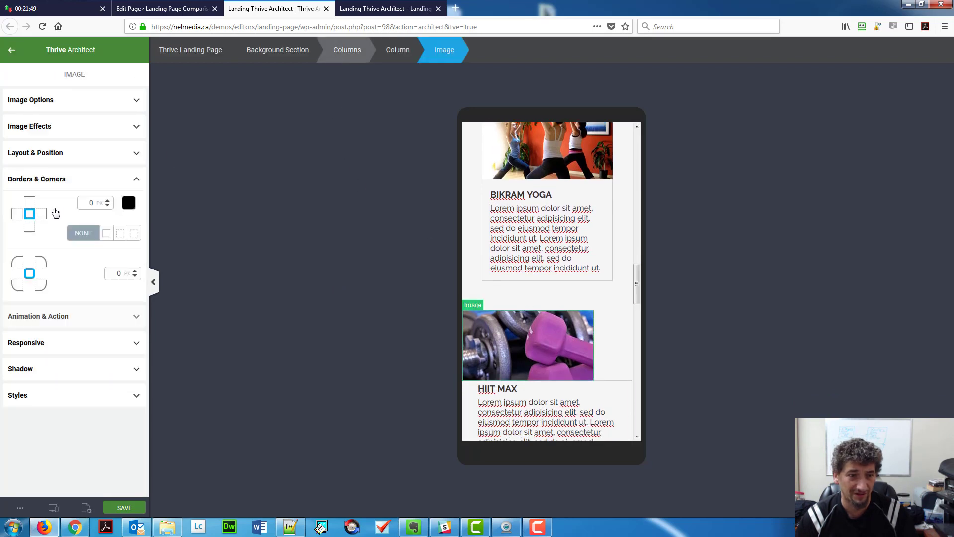
{"action": "left_click", "coordinate": [49, 101]}
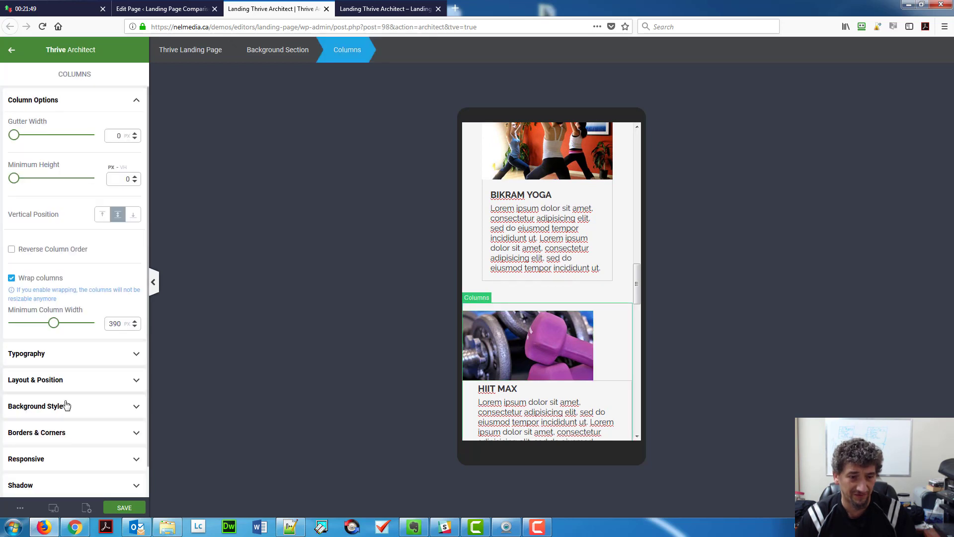
{"action": "left_click", "coordinate": [58, 383]}
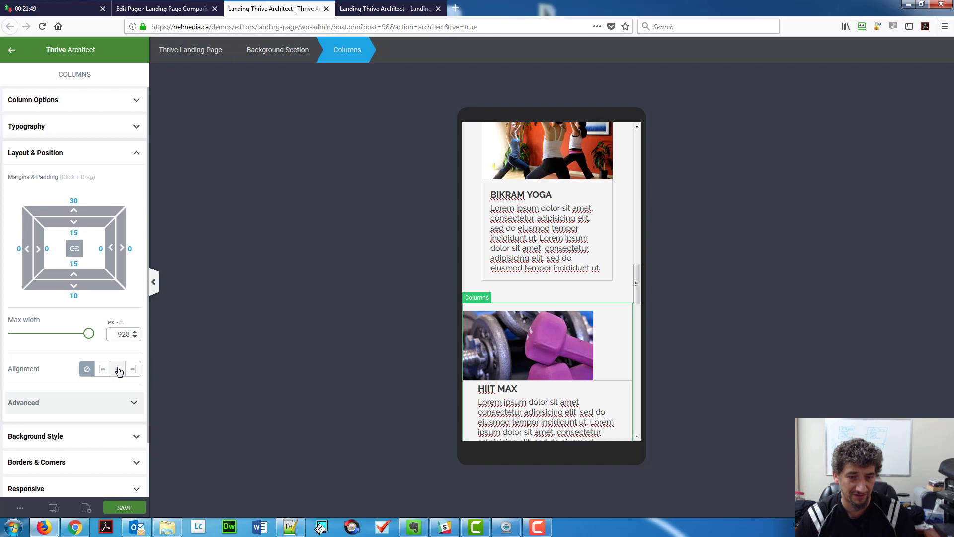
{"action": "left_click_drag", "start_coordinate": [122, 337], "coordinate": [119, 336]}
{"action": "double_click", "coordinate": [126, 335]}
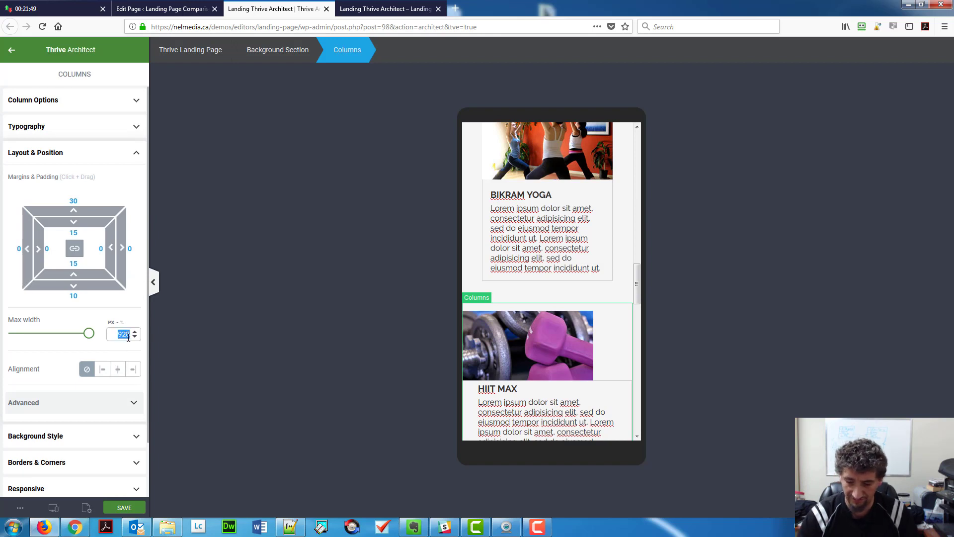
{"action": "type", "text": "263"}
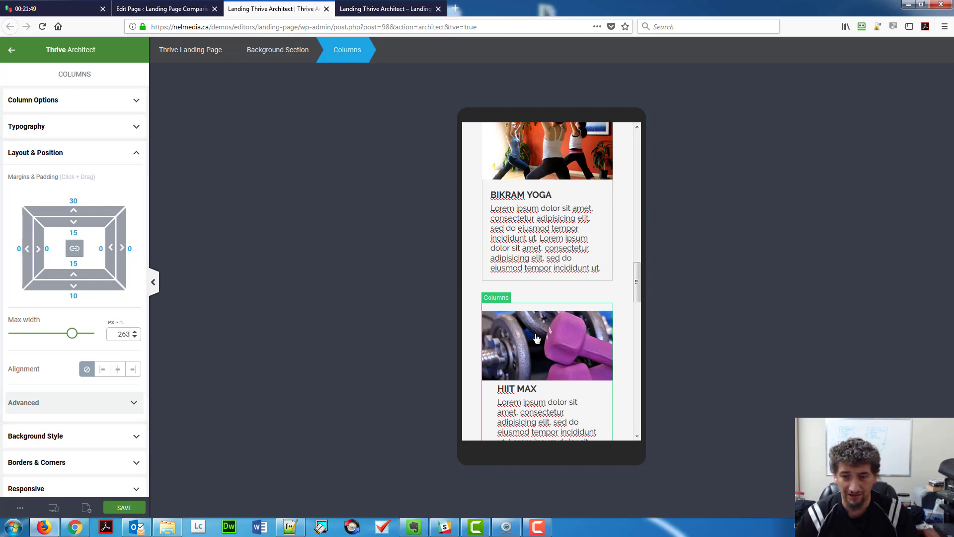
Step: Set linked padding of 15 on all sides of the HIIT Max text column
{"action": "scroll", "coordinate": [638, 291], "scroll_direction": "down", "scroll_amount": 2}
{"action": "left_click_drag", "start_coordinate": [637, 296], "coordinate": [638, 305]}
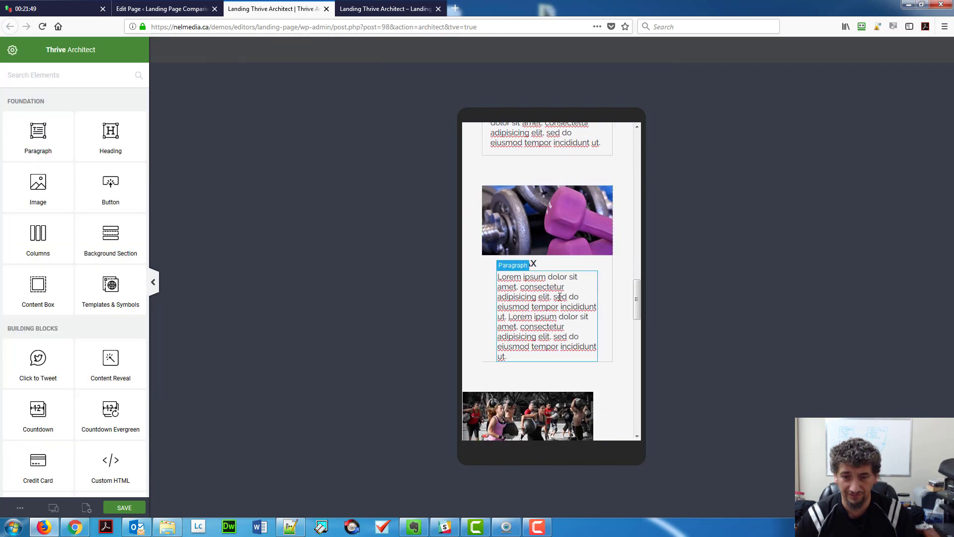
{"action": "left_click", "coordinate": [554, 298]}
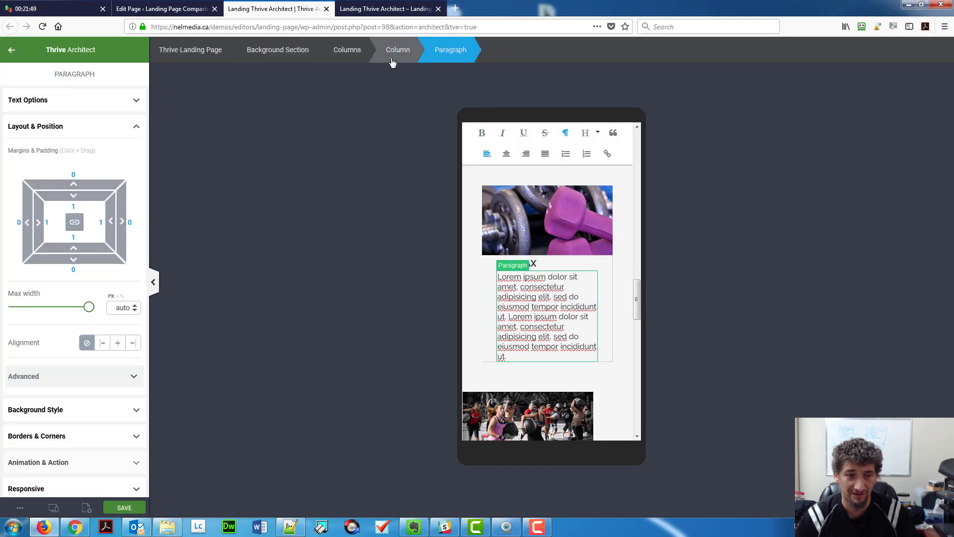
{"action": "left_click", "coordinate": [392, 58]}
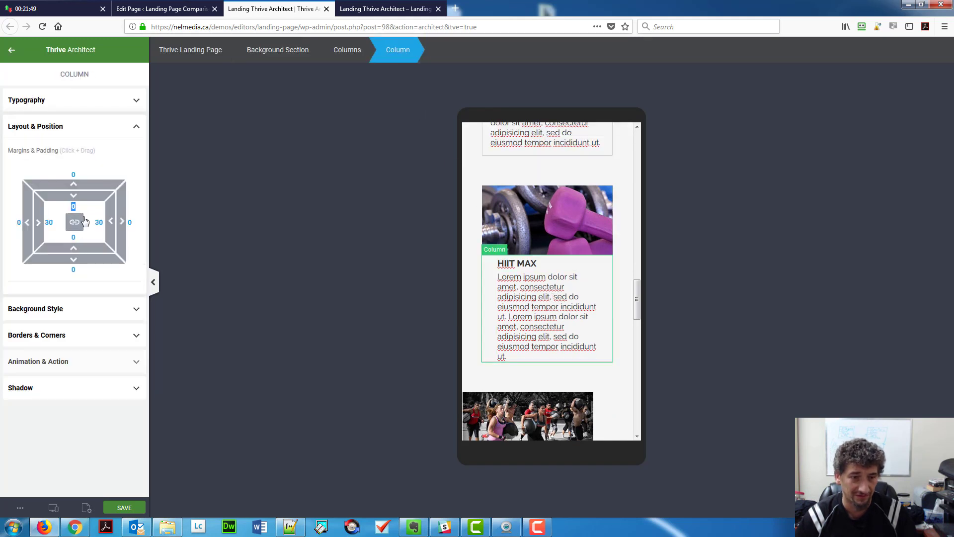
{"action": "type", "text": "15"}
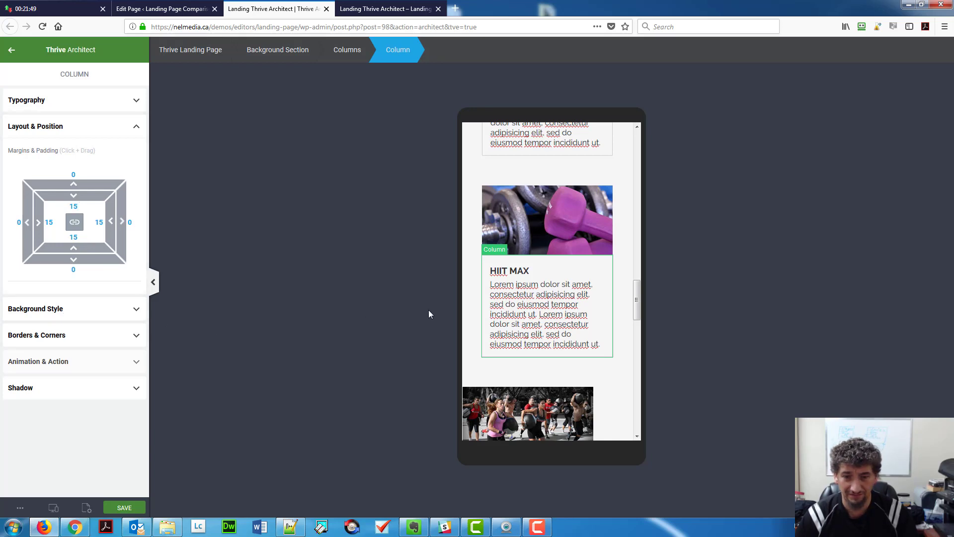
Step: Give the HIIT Max text column a 1 px border on every side except the top, which is set to 0
{"action": "left_click", "coordinate": [58, 334]}
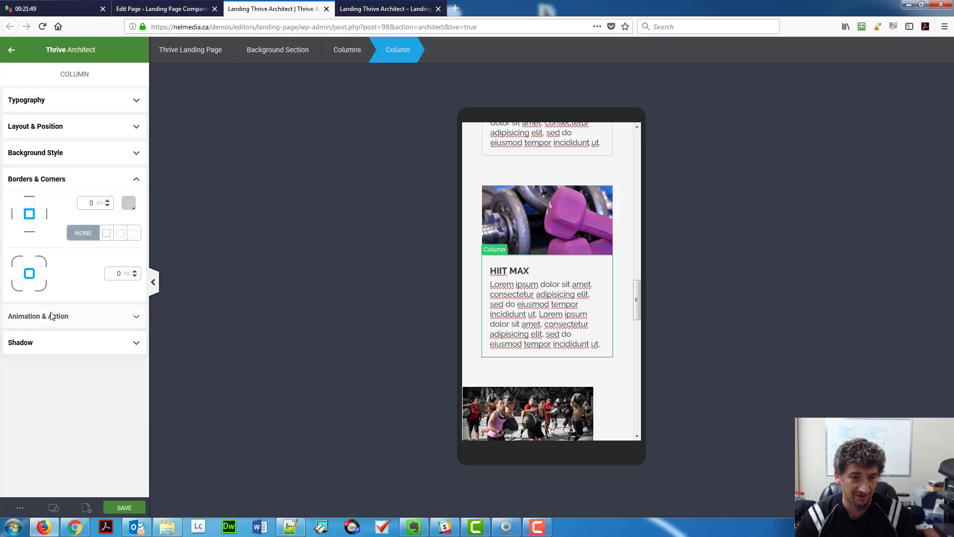
{"action": "left_click", "coordinate": [107, 200]}
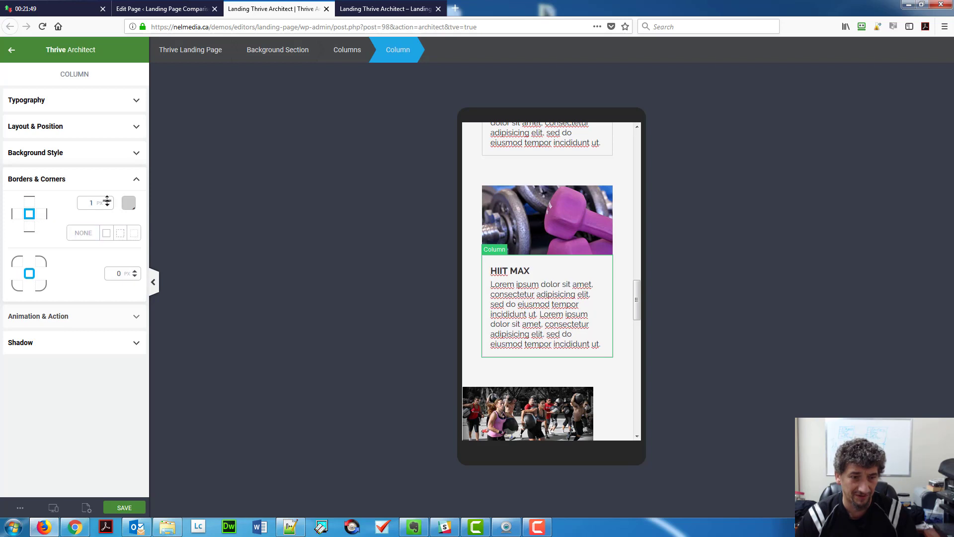
{"action": "left_click", "coordinate": [27, 204]}
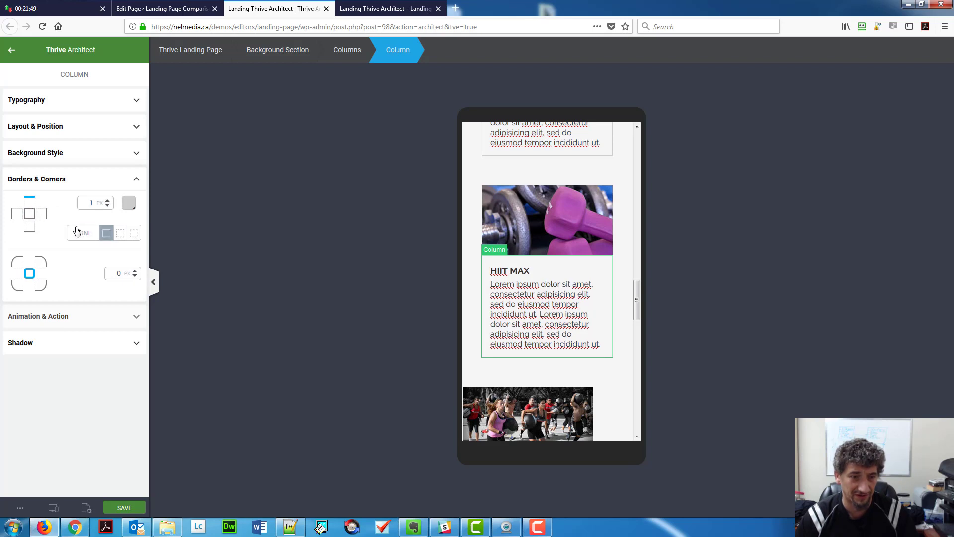
{"action": "left_click", "coordinate": [107, 204]}
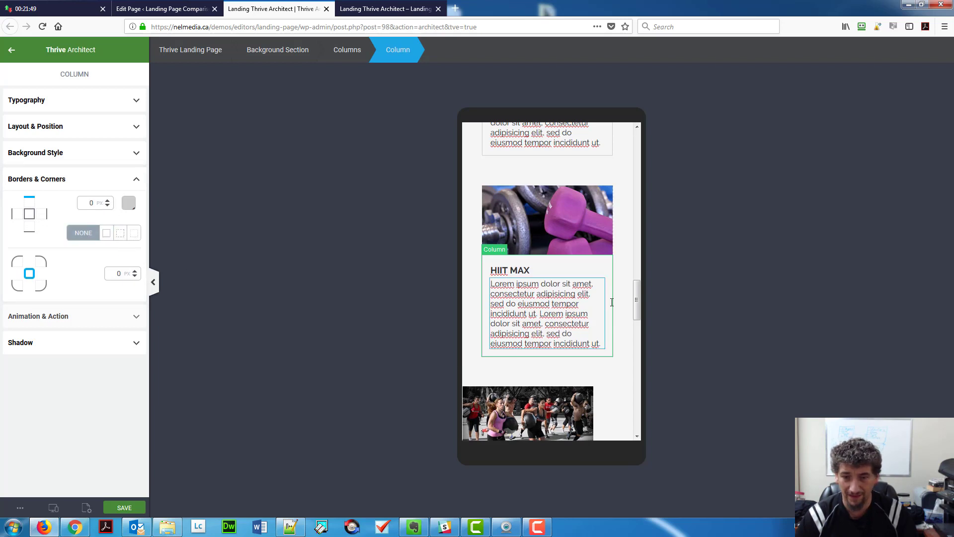
Step: Give the Strength Bootcamp columns element a 1 px border in the saved light grey, with the top border set to 0
{"action": "left_click_drag", "start_coordinate": [636, 303], "coordinate": [635, 319]}
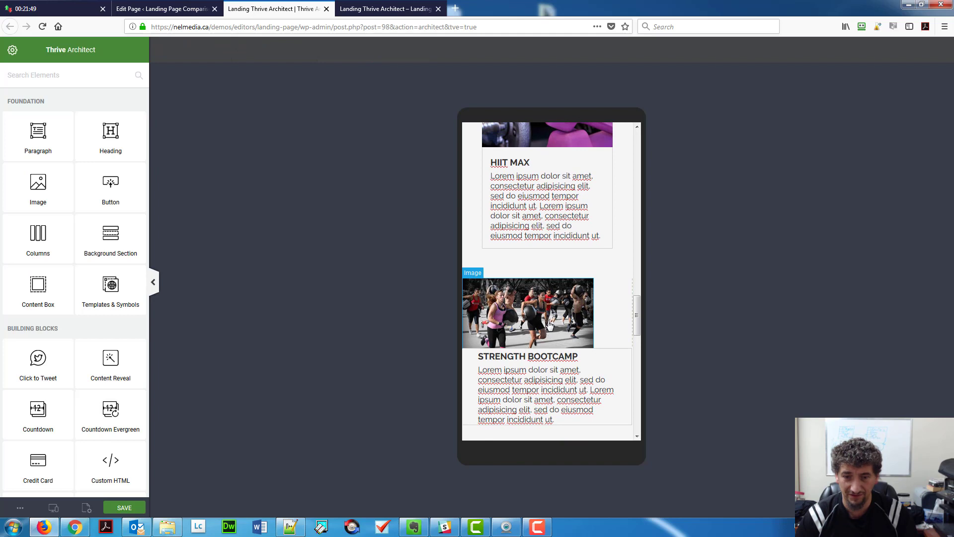
{"action": "left_click", "coordinate": [549, 324]}
{"action": "left_click", "coordinate": [364, 59]}
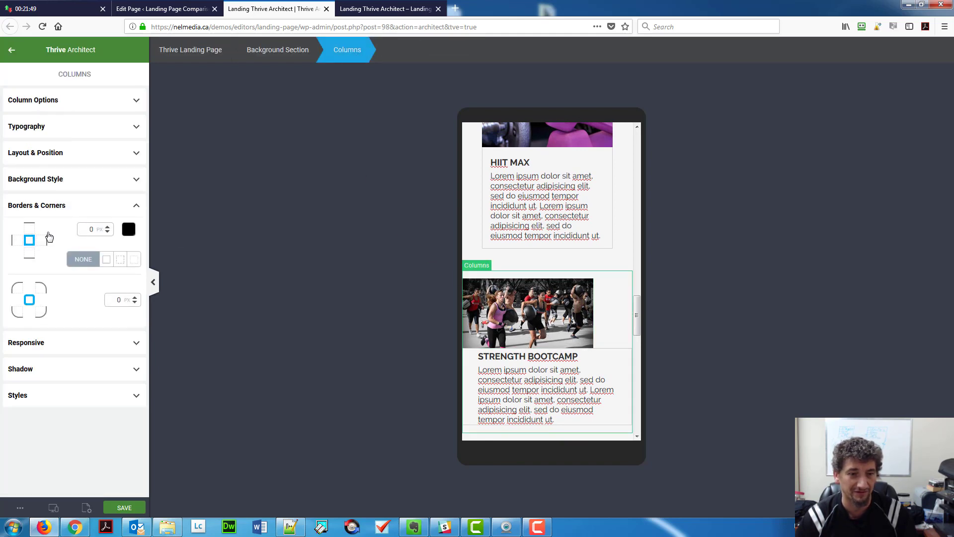
{"action": "left_click", "coordinate": [107, 226]}
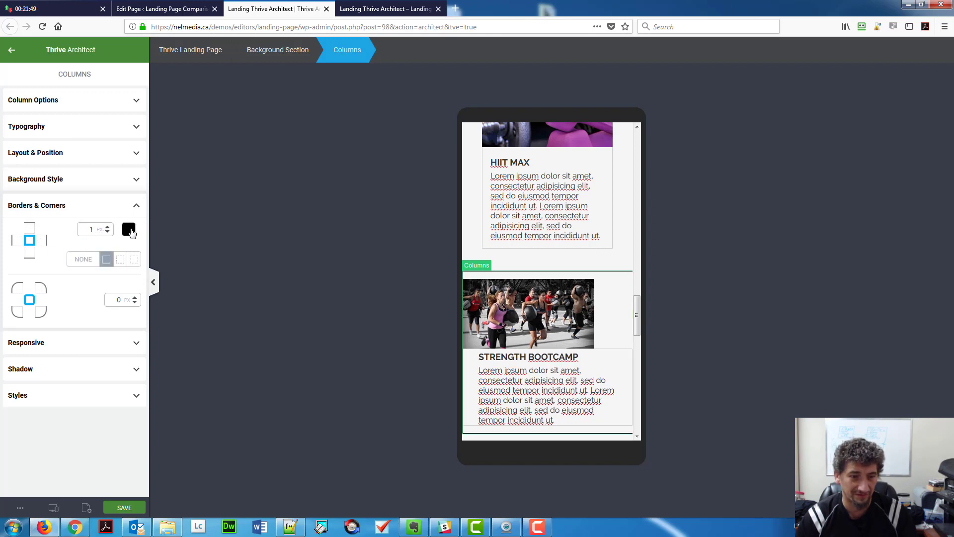
{"action": "left_click", "coordinate": [129, 229]}
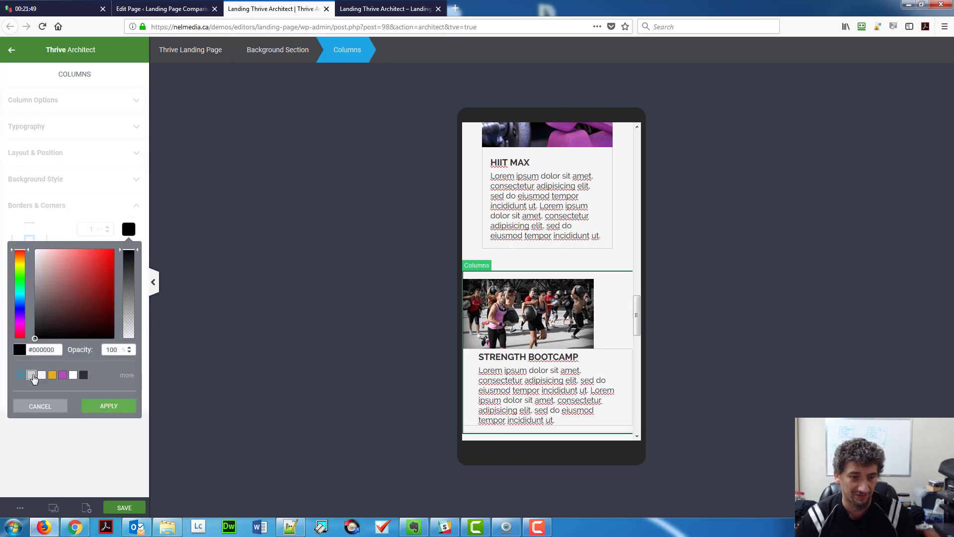
{"action": "left_click", "coordinate": [31, 375]}
{"action": "left_click", "coordinate": [96, 408]}
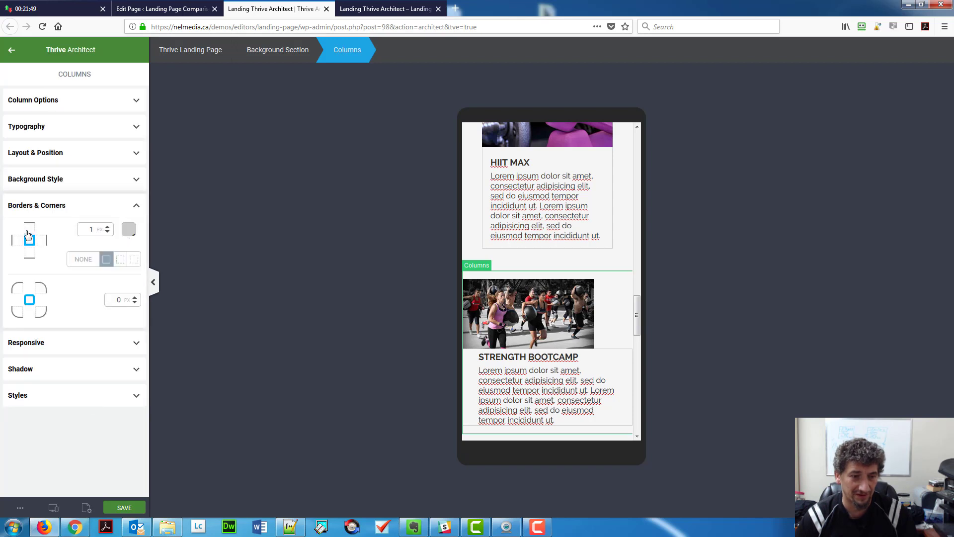
{"action": "left_click", "coordinate": [107, 232]}
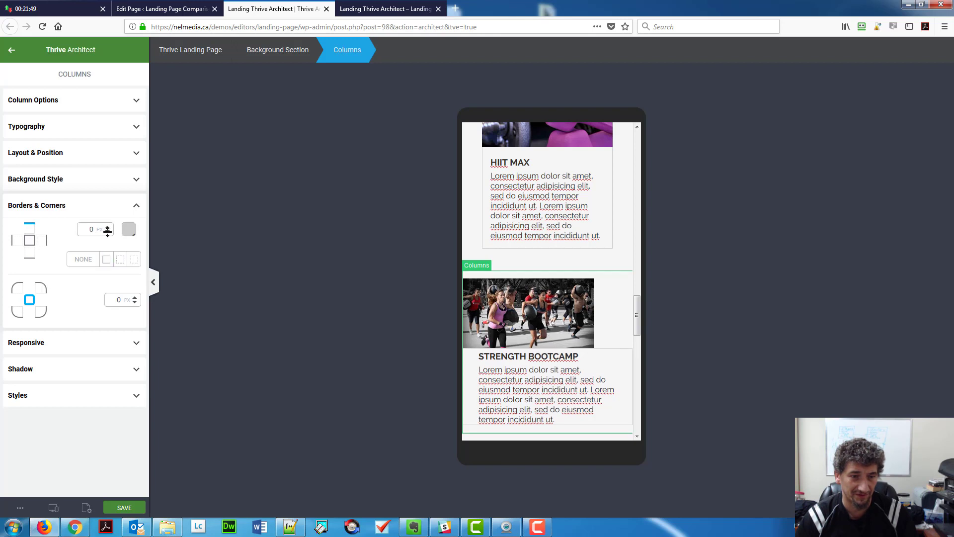
Step: Set the maximum width of the Strength Bootcamp columns element to 263 px
{"action": "left_click", "coordinate": [35, 179]}
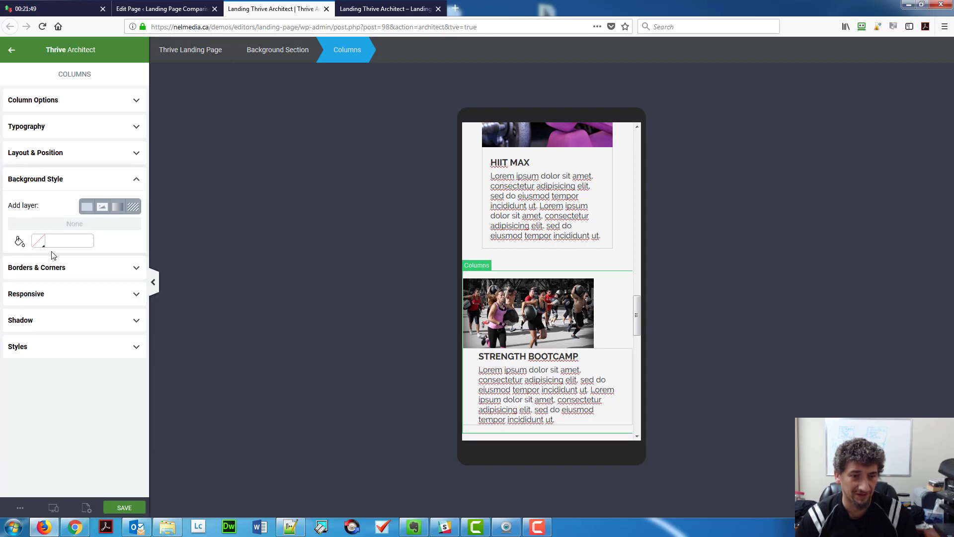
{"action": "left_click", "coordinate": [31, 154]}
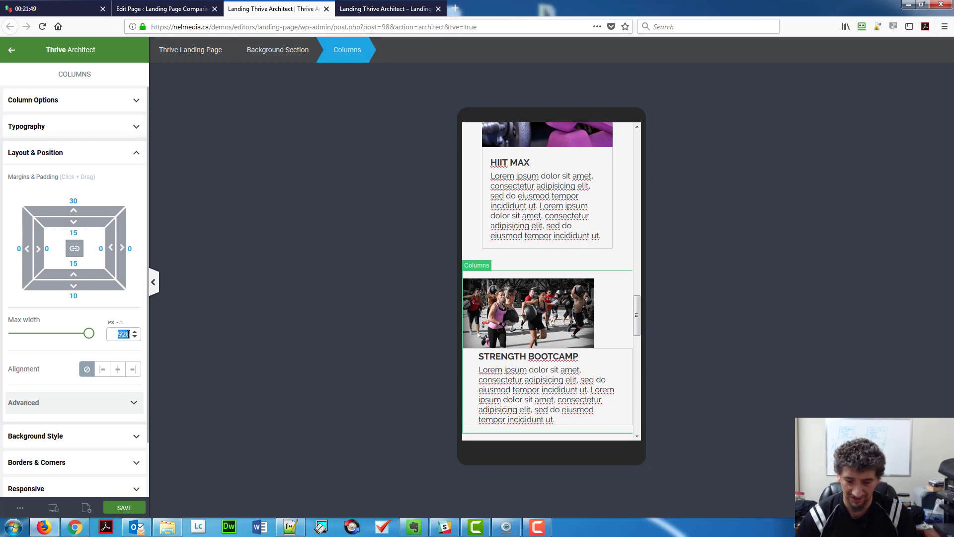
{"action": "type", "text": "263"}
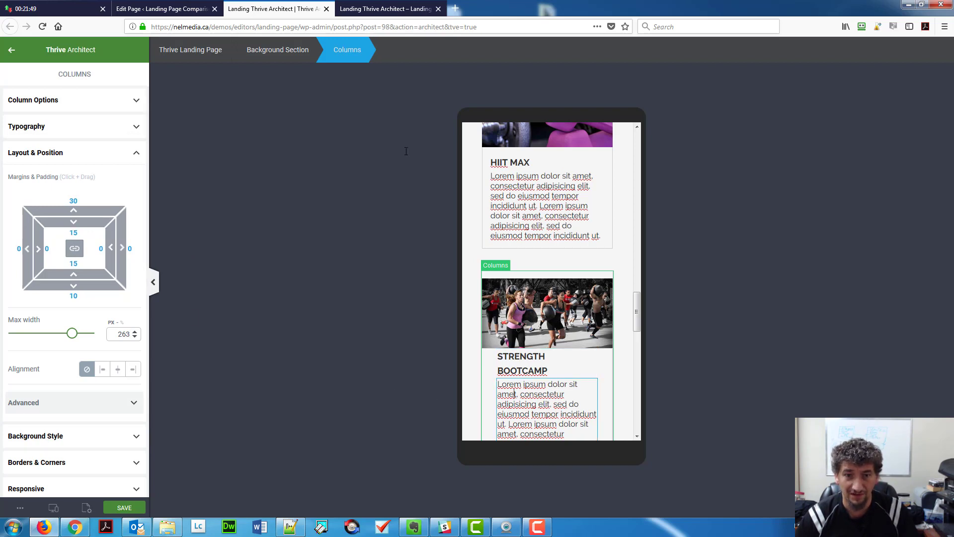
Step: Set linked padding of 15 on all sides of the Strength Bootcamp text column
{"action": "left_click", "coordinate": [398, 51]}
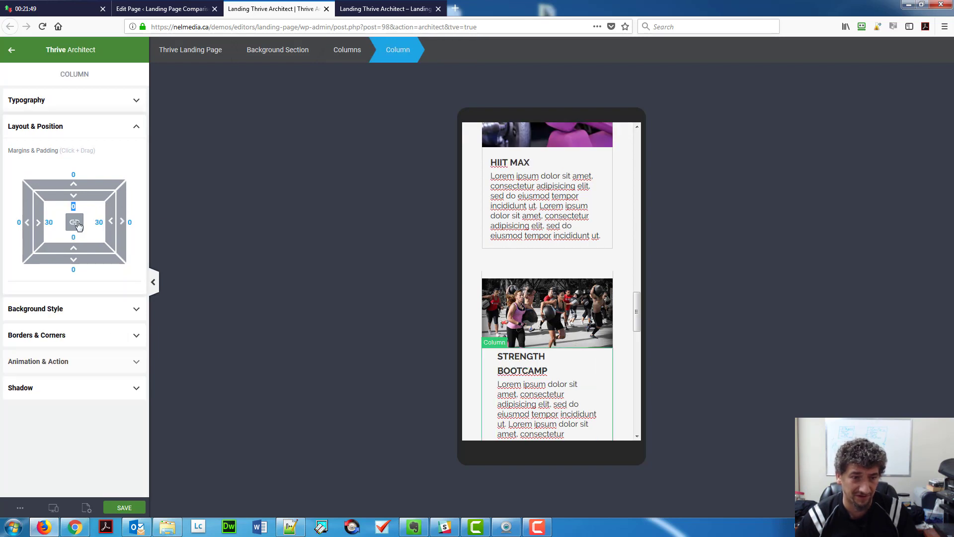
{"action": "type", "text": "15"}
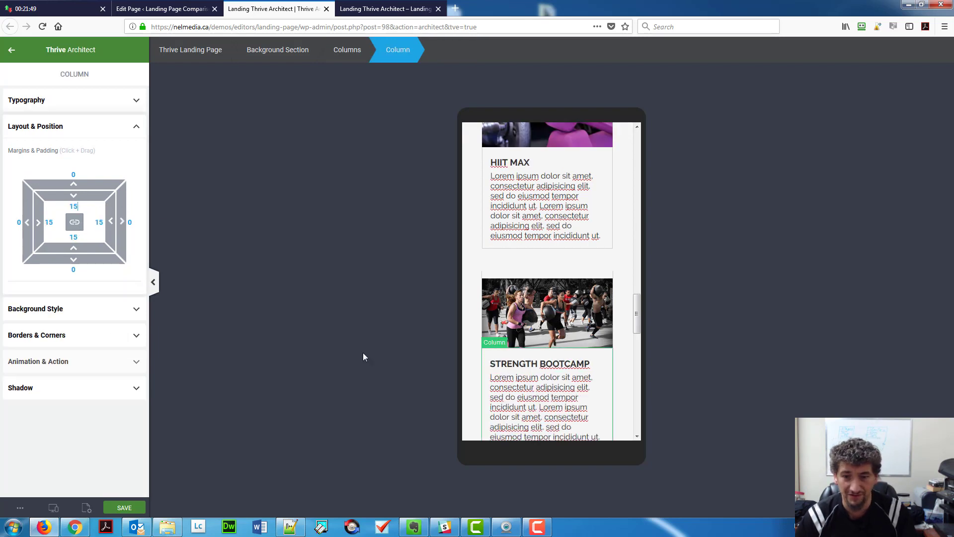
{"action": "left_click", "coordinate": [346, 55]}
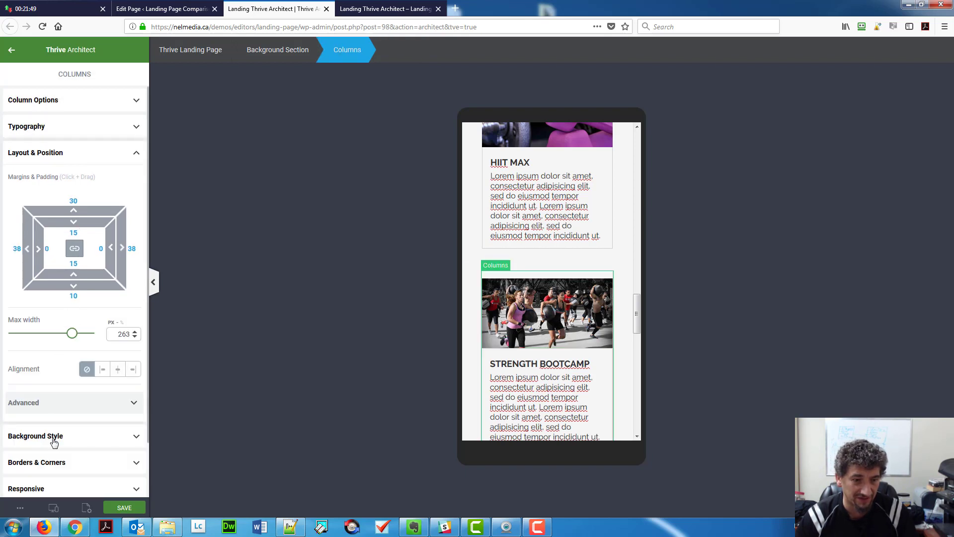
{"action": "left_click", "coordinate": [54, 463]}
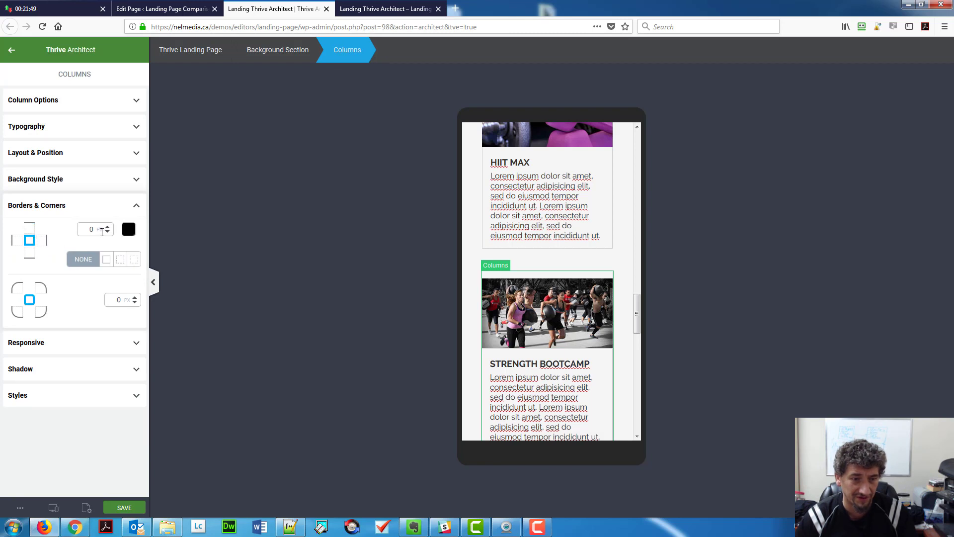
{"action": "left_click", "coordinate": [108, 226]}
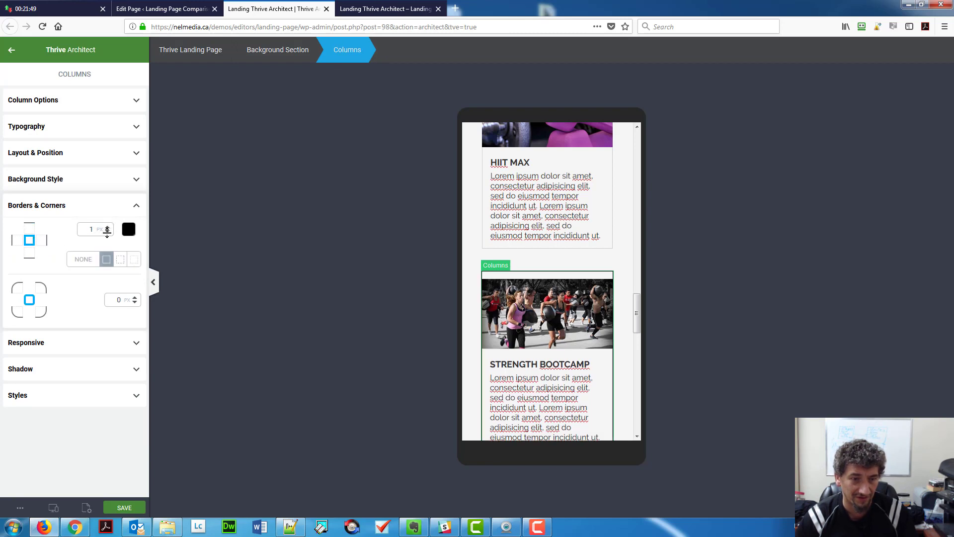
{"action": "left_click", "coordinate": [108, 231]}
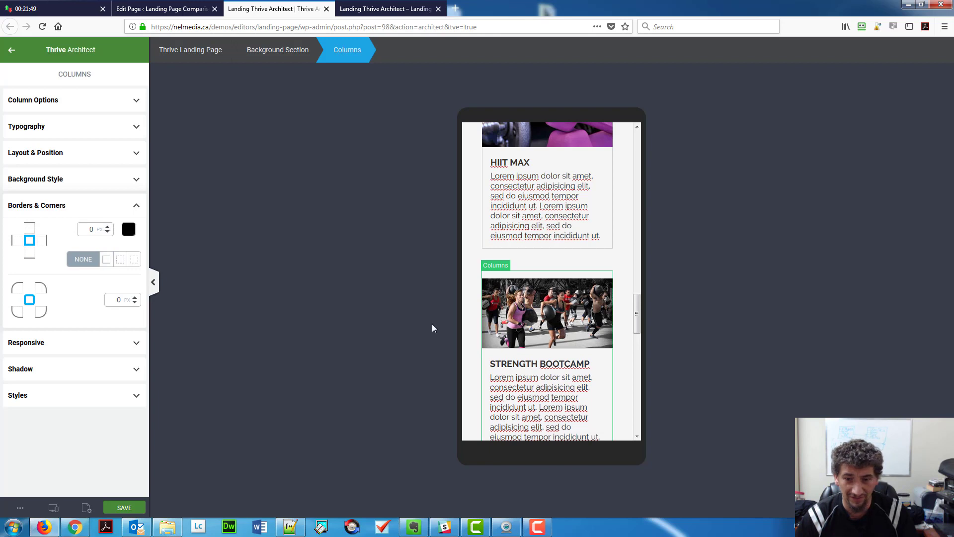
Step: Give the Strength Bootcamp text column a 1 px border on every side except the top, which is set to 0
{"action": "left_click", "coordinate": [525, 387]}
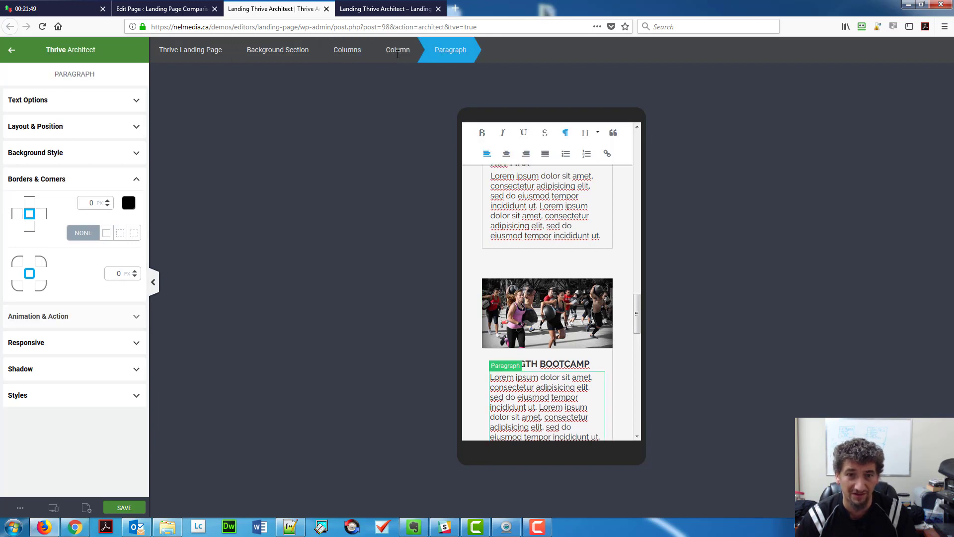
{"action": "left_click", "coordinate": [398, 50]}
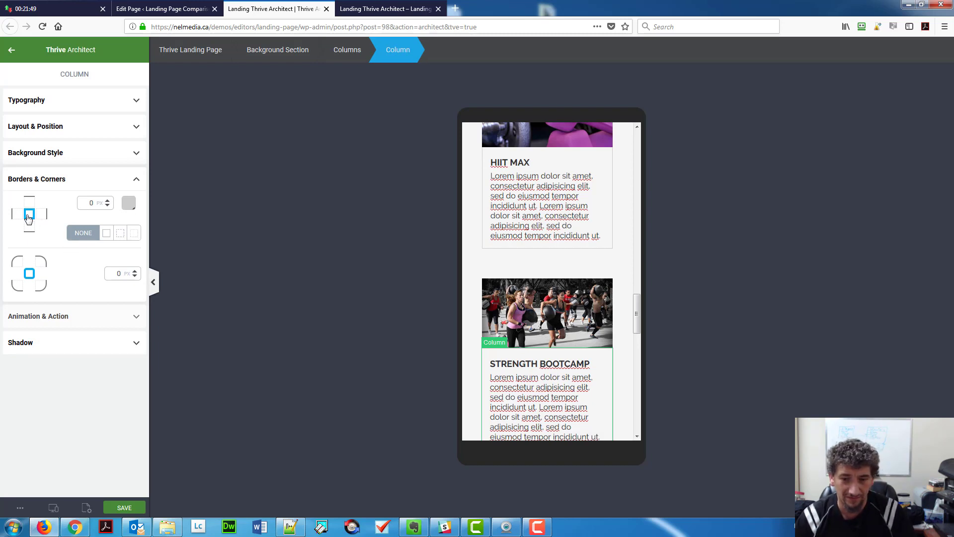
{"action": "left_click", "coordinate": [107, 199]}
{"action": "left_click", "coordinate": [108, 199]}
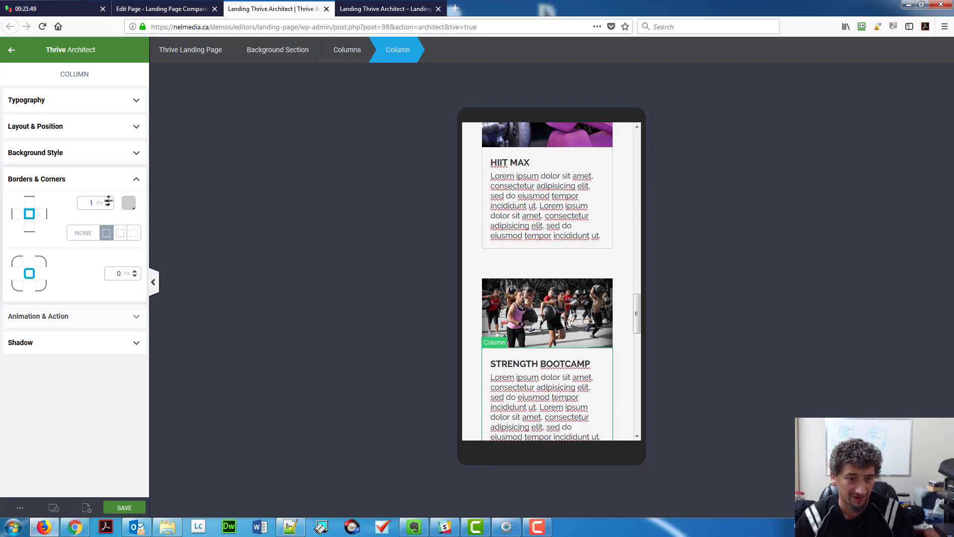
{"action": "left_click", "coordinate": [29, 202]}
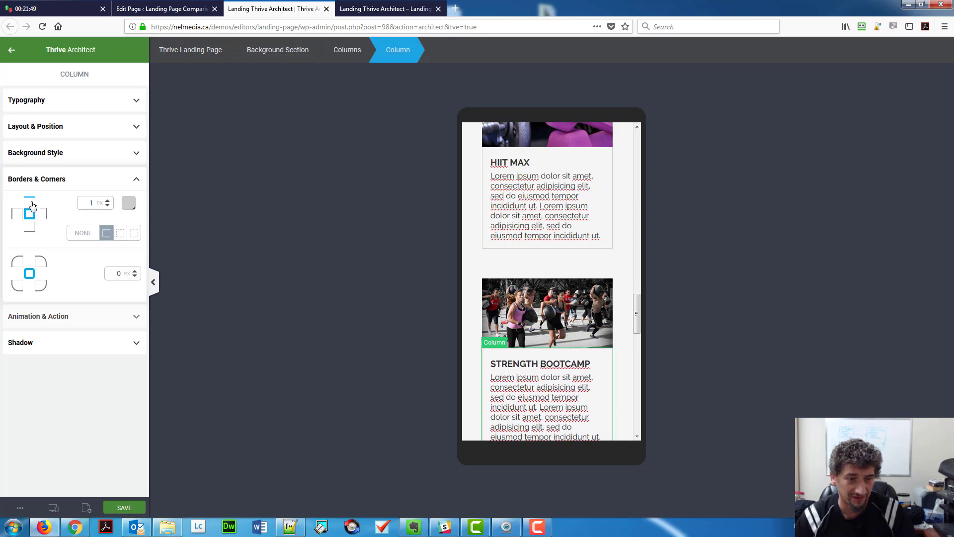
{"action": "left_click", "coordinate": [107, 205]}
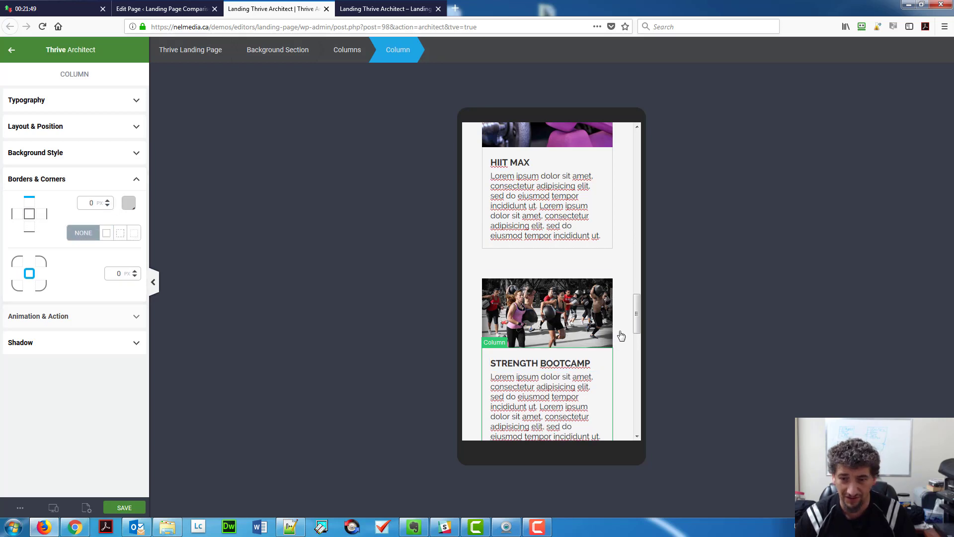
Step: Compare the hero section at the start of the mobile page with the phone preview of the original Fitspo template
{"action": "left_click_drag", "start_coordinate": [635, 319], "coordinate": [637, 159]}
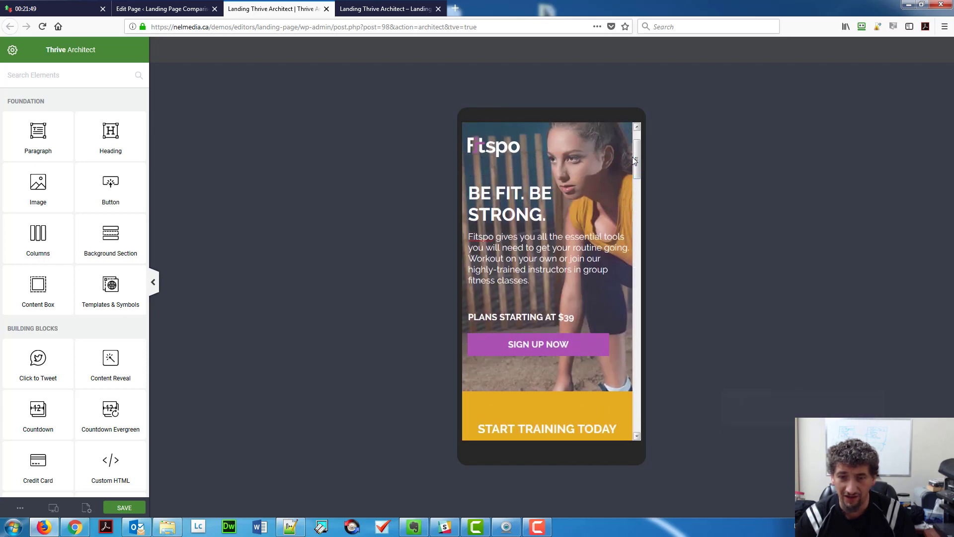
{"action": "scroll", "coordinate": [474, 170], "scroll_direction": "up", "scroll_amount": 2}
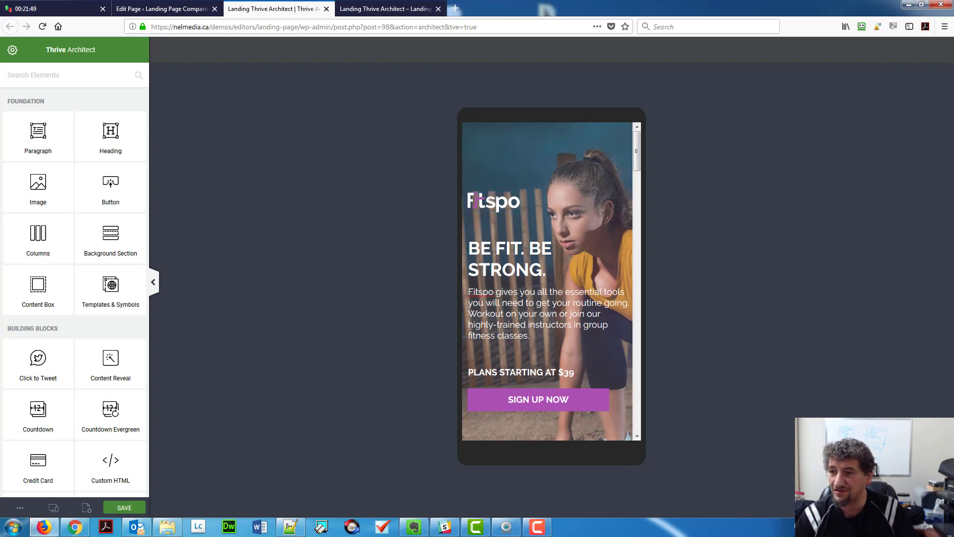
{"action": "left_click_drag", "start_coordinate": [953, 42], "coordinate": [437, 63]}
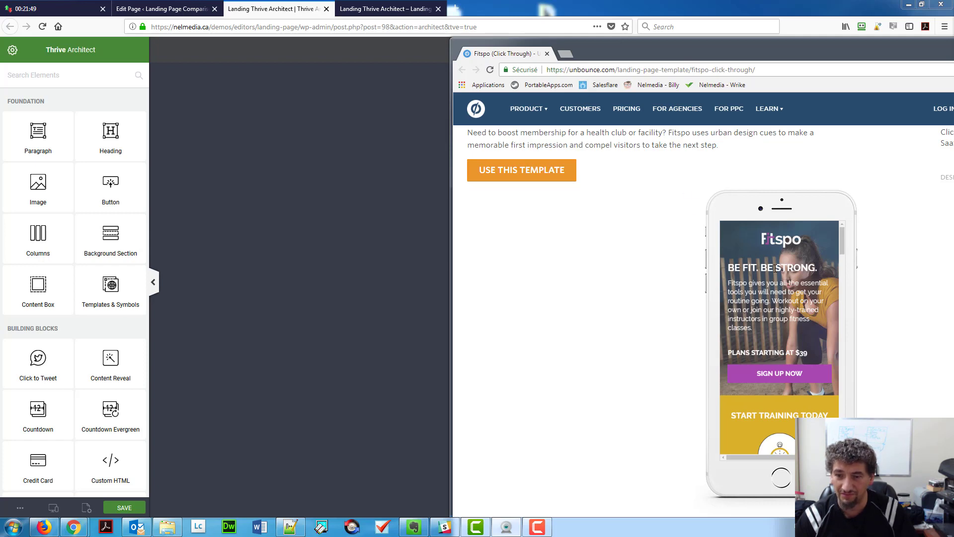
{"action": "left_click_drag", "start_coordinate": [640, 54], "coordinate": [953, 11]}
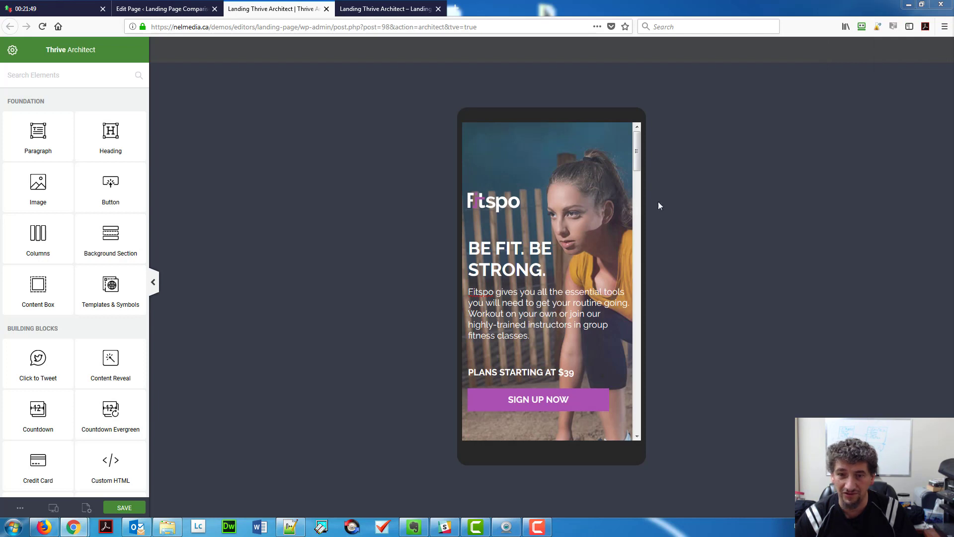
Step: Set linked padding of 10 on all sides of the hero content box and centre the Fitspo logo image
{"action": "left_click", "coordinate": [525, 206]}
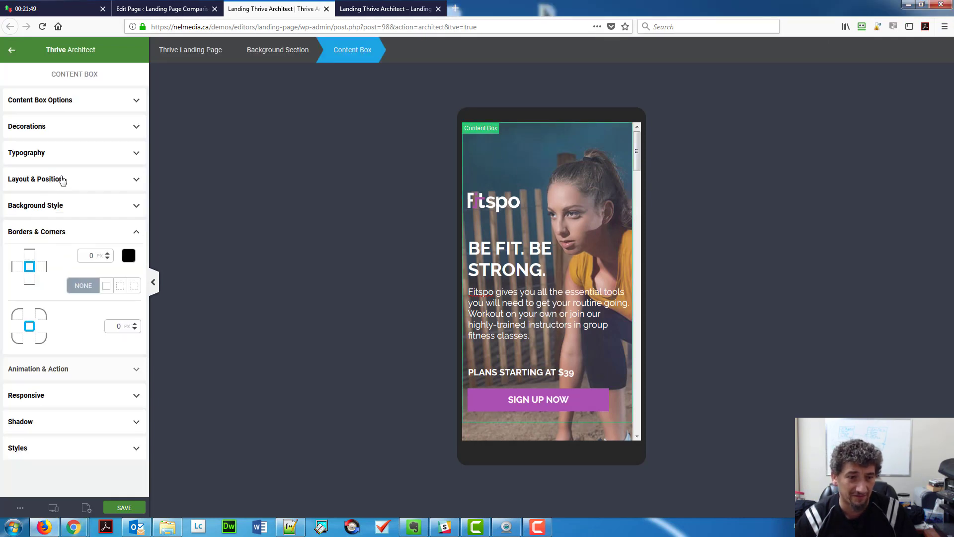
{"action": "left_click", "coordinate": [63, 180]}
{"action": "left_click", "coordinate": [75, 260]}
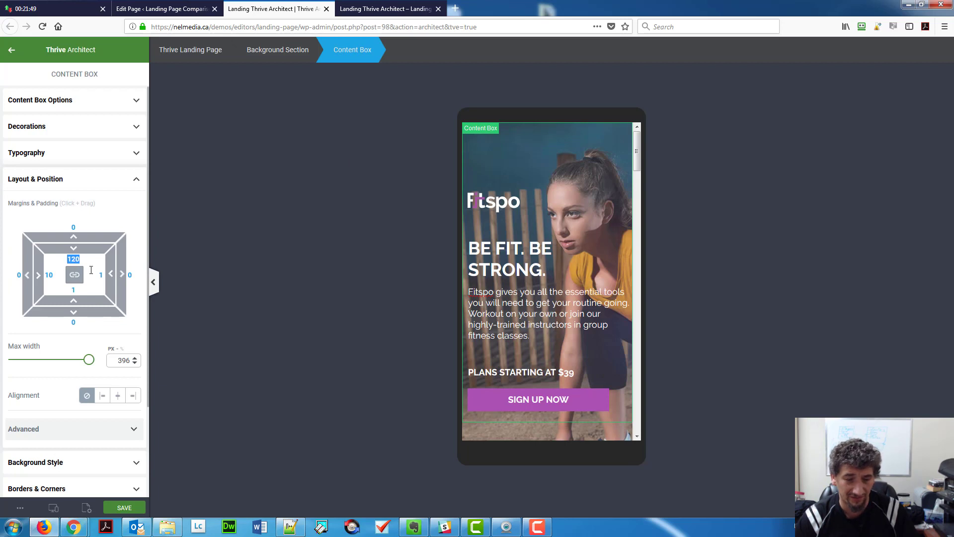
{"action": "type", "text": "10"}
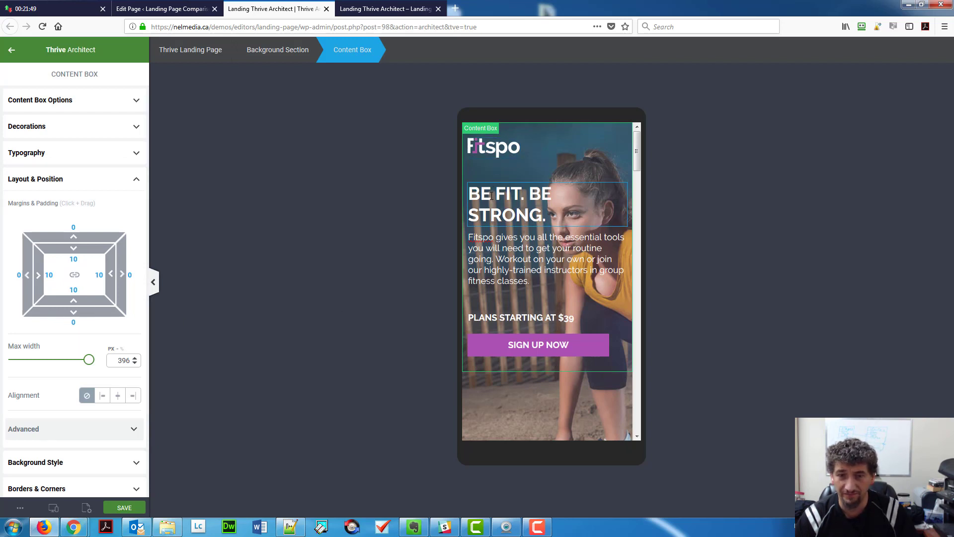
{"action": "left_click", "coordinate": [491, 157]}
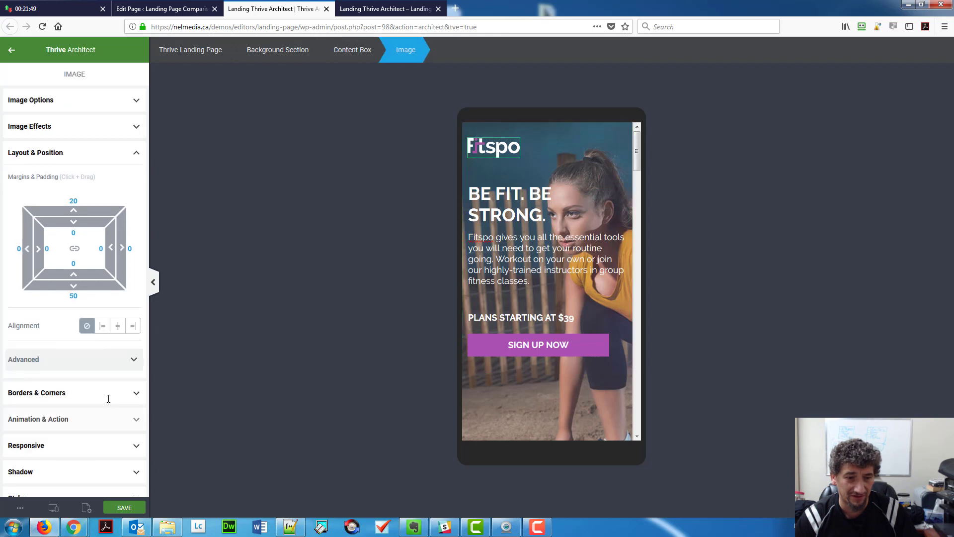
{"action": "left_click", "coordinate": [117, 326]}
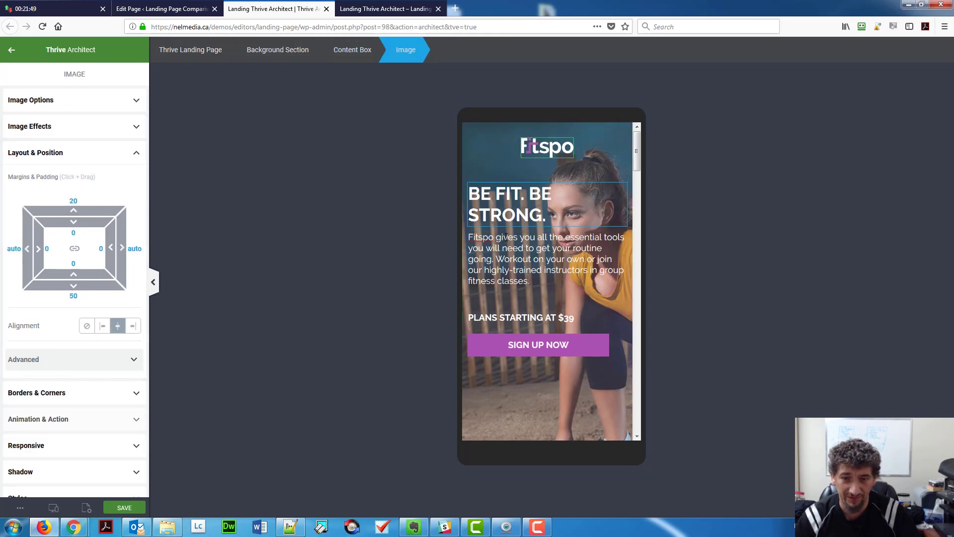
Step: Reduce the font size of the "BE FIT. BE STRONG." heading to 24 px
{"action": "left_click", "coordinate": [516, 216]}
{"action": "triple_click", "coordinate": [516, 215]}
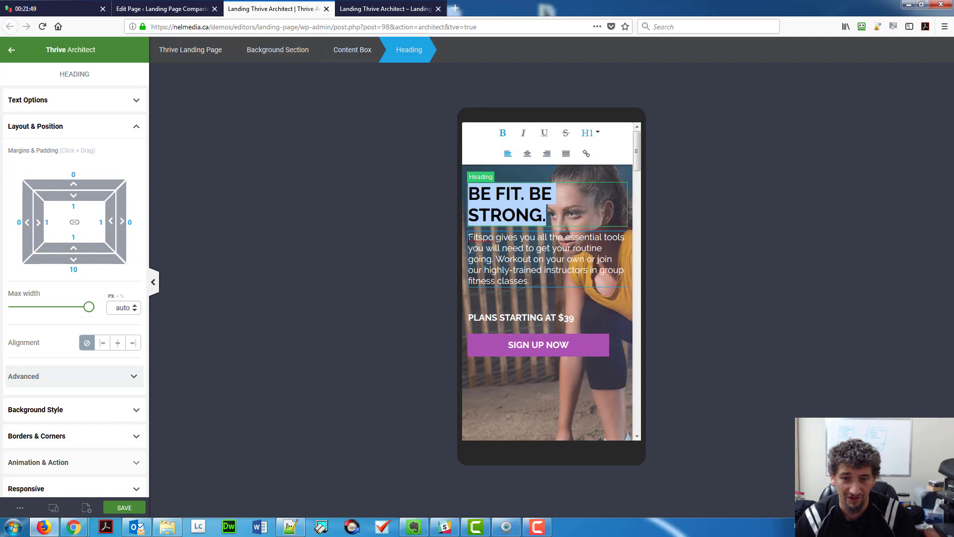
{"action": "left_click", "coordinate": [32, 102]}
{"action": "left_click", "coordinate": [30, 191]}
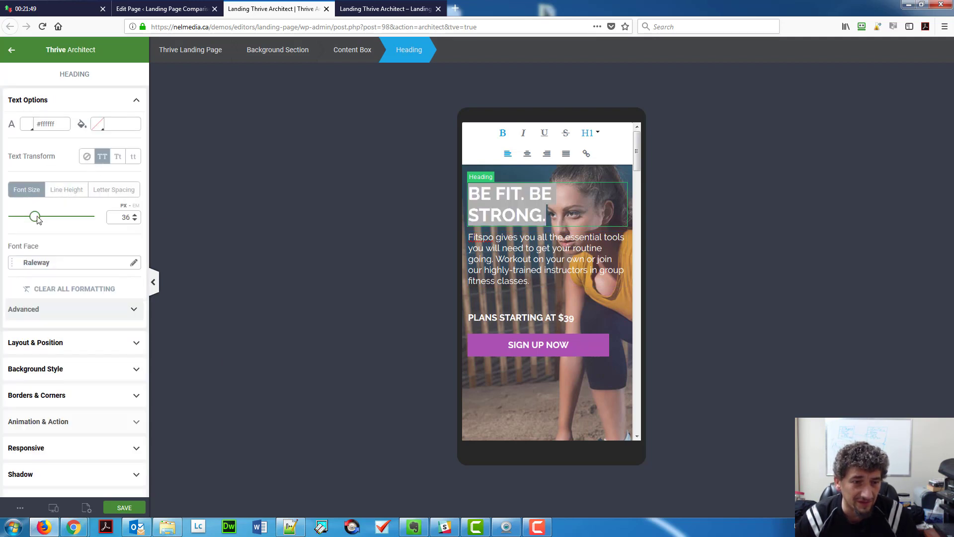
{"action": "left_click_drag", "start_coordinate": [33, 223], "coordinate": [33, 222]}
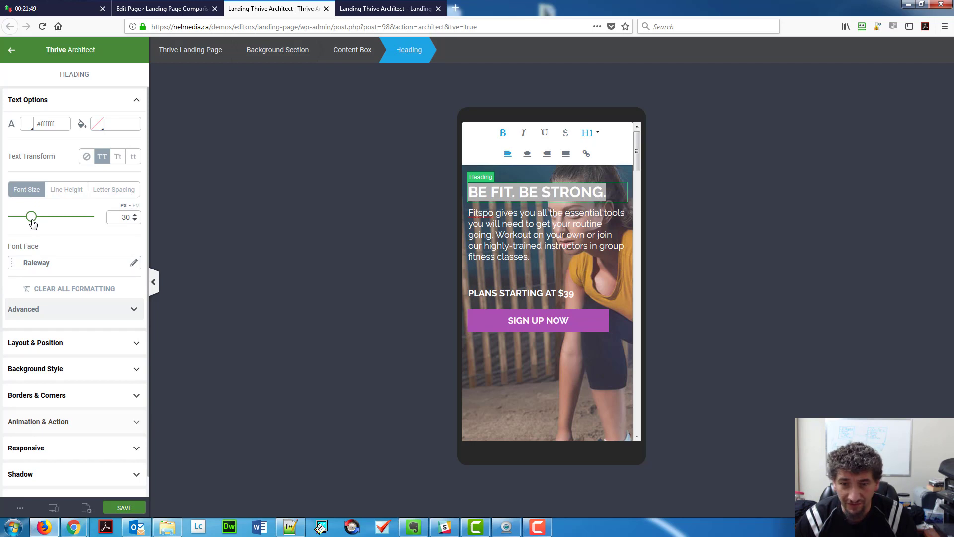
{"action": "left_click_drag", "start_coordinate": [32, 222], "coordinate": [29, 224]}
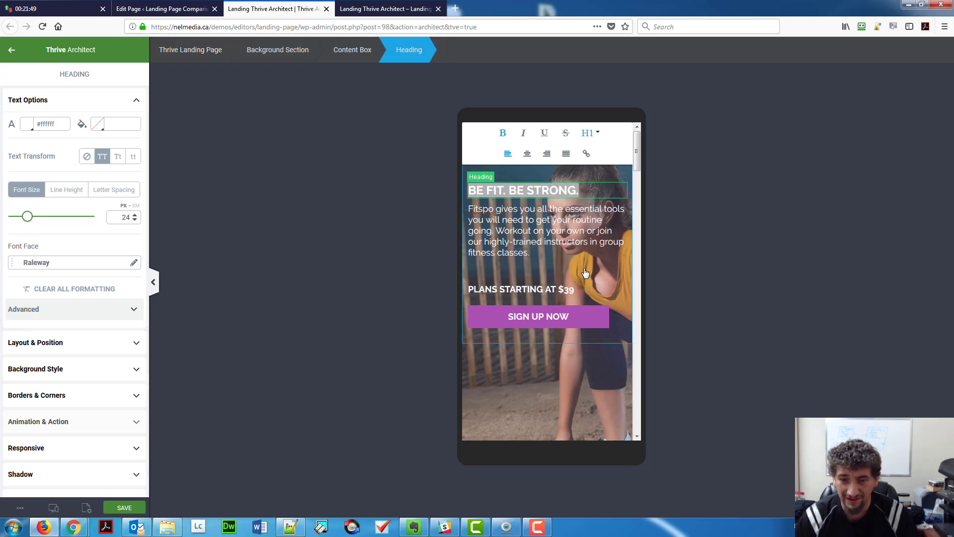
Step: Set the section minimum height of the hero background section to 460 px
{"action": "scroll", "coordinate": [577, 373], "scroll_direction": "down", "scroll_amount": 2}
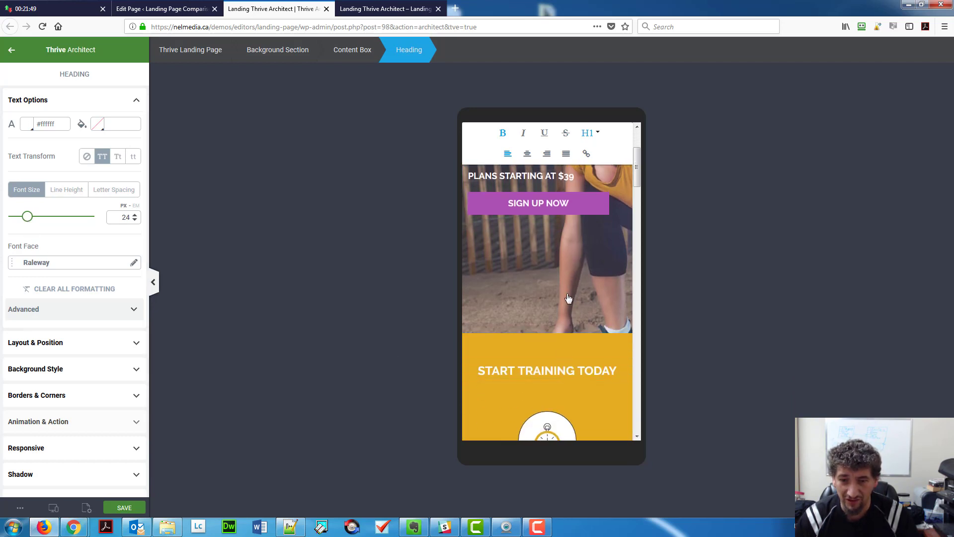
{"action": "scroll", "coordinate": [566, 301], "scroll_direction": "up", "scroll_amount": 2}
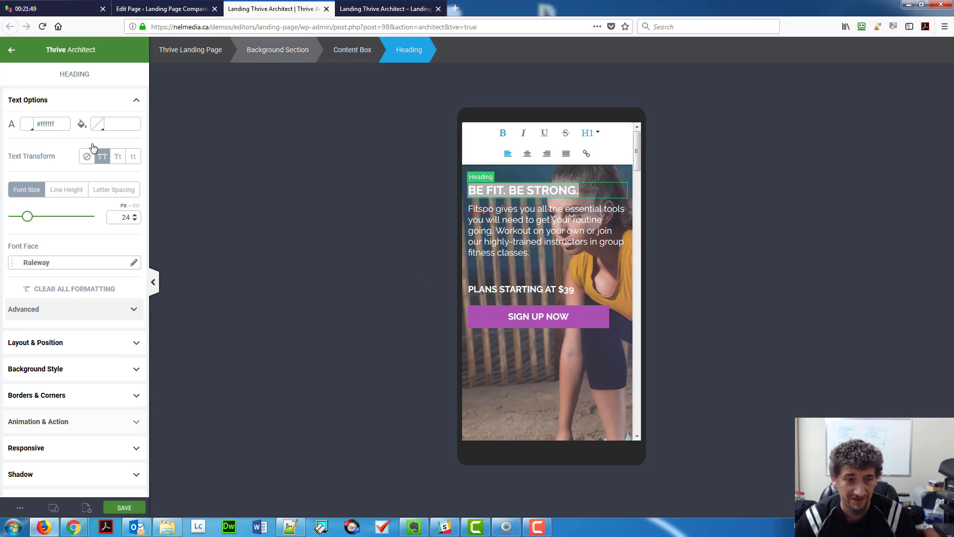
{"action": "left_click_drag", "start_coordinate": [62, 180], "coordinate": [50, 181]}
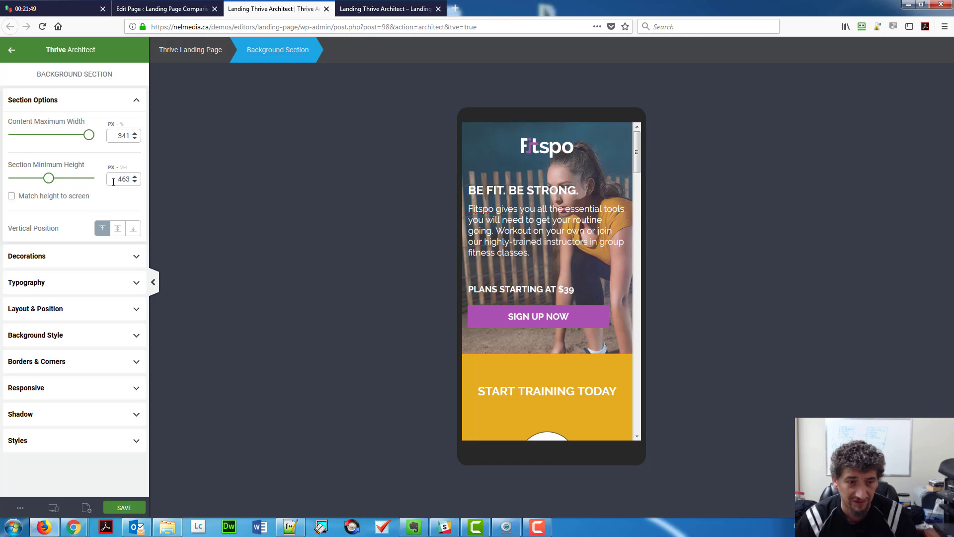
{"action": "left_click", "coordinate": [134, 182]}
{"action": "left_click", "coordinate": [135, 181]}
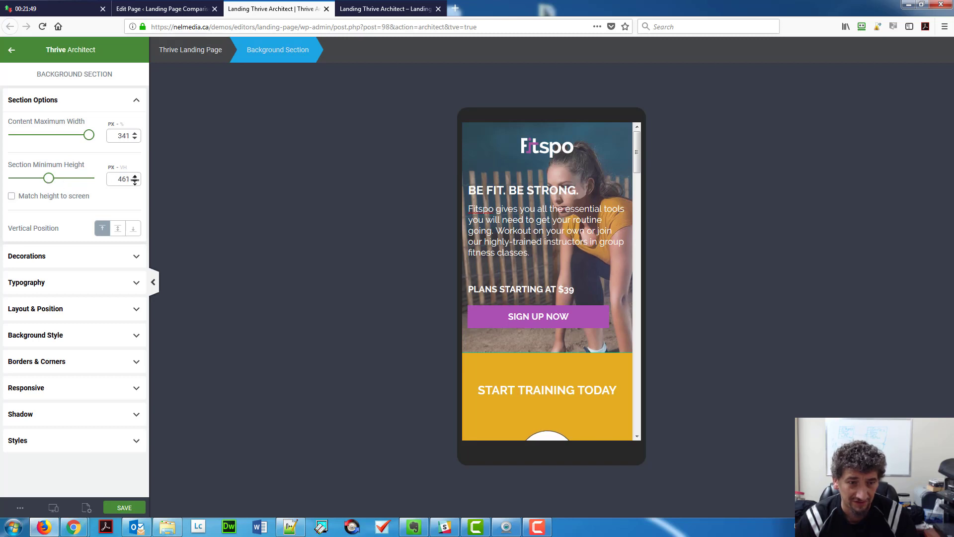
{"action": "left_click", "coordinate": [135, 181]}
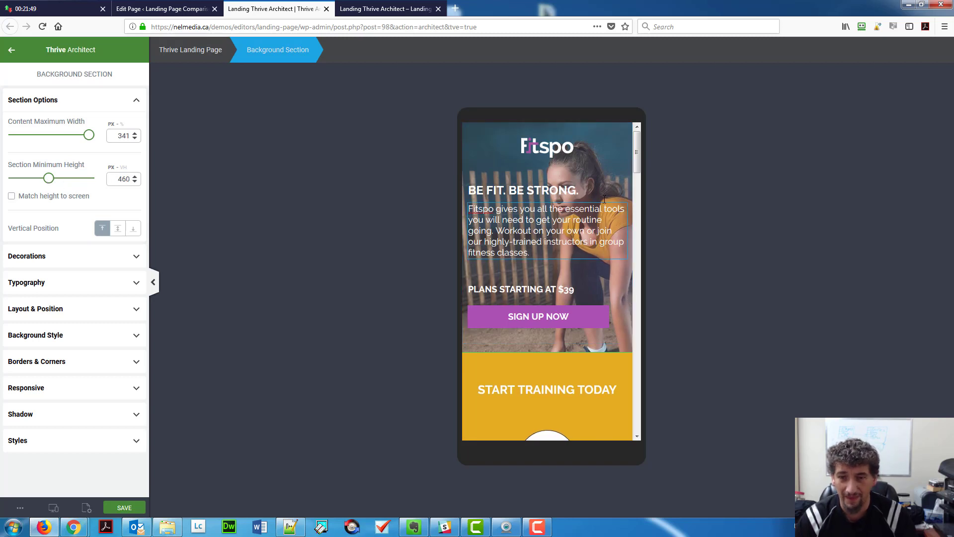
Step: Look over the adjusted mobile layout and save the landing page
{"action": "scroll", "coordinate": [639, 199], "scroll_direction": "down", "scroll_amount": 3}
{"action": "left_click_drag", "start_coordinate": [642, 196], "coordinate": [637, 137]}
{"action": "left_click", "coordinate": [125, 507]}
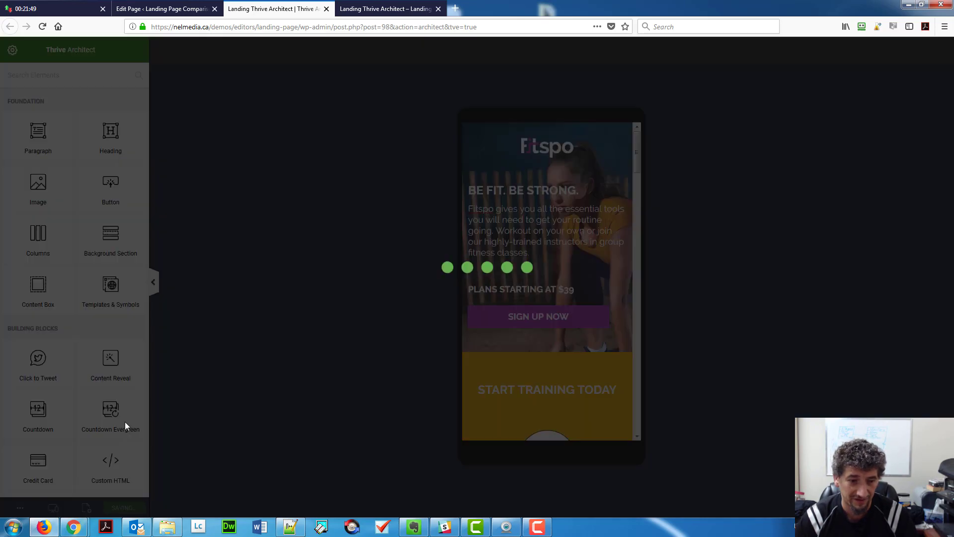
Step: Reload the landing page preview in the browser and display it in Responsive Design Mode to check the mobile version
{"action": "left_click", "coordinate": [386, 9]}
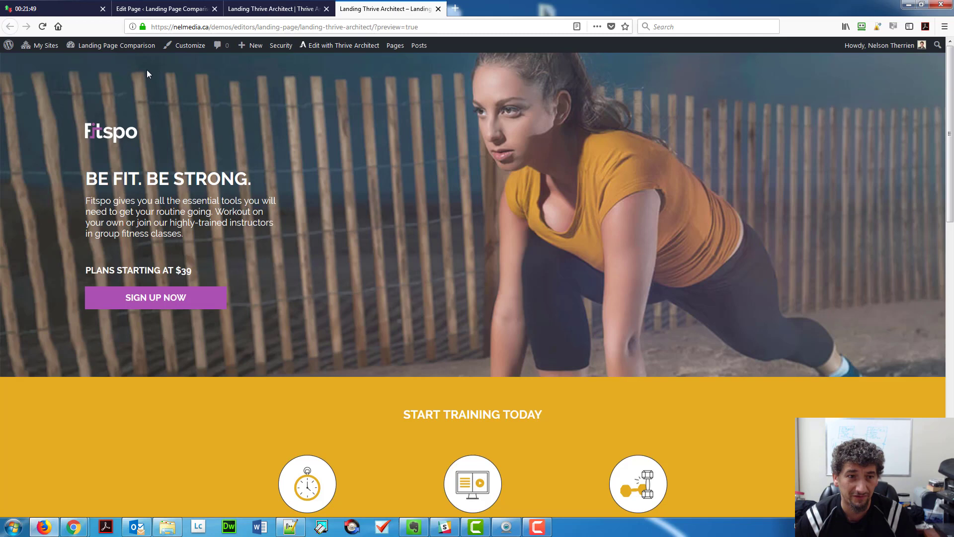
{"action": "left_click", "coordinate": [42, 26]}
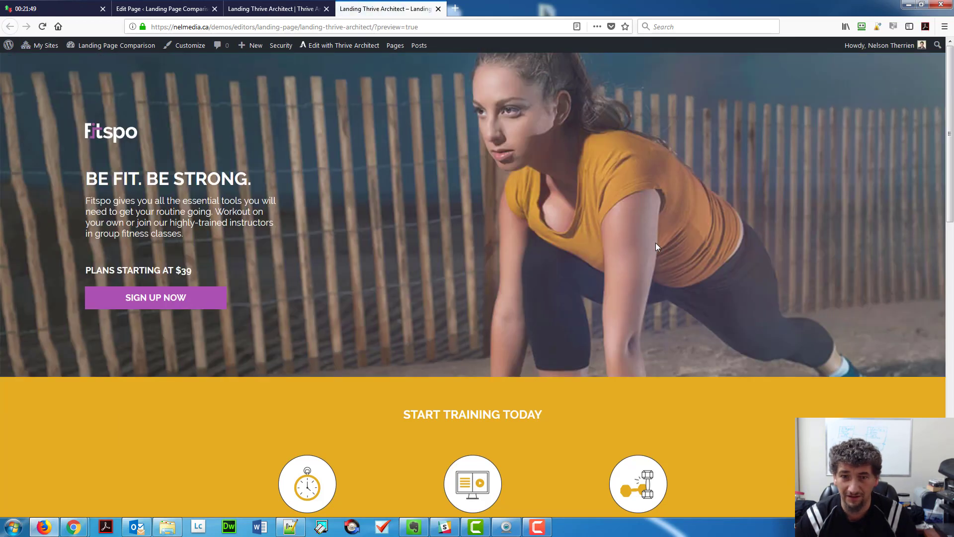
{"action": "scroll", "coordinate": [656, 246], "scroll_direction": "down", "scroll_amount": 6}
{"action": "scroll", "coordinate": [658, 257], "scroll_direction": "up", "scroll_amount": 6}
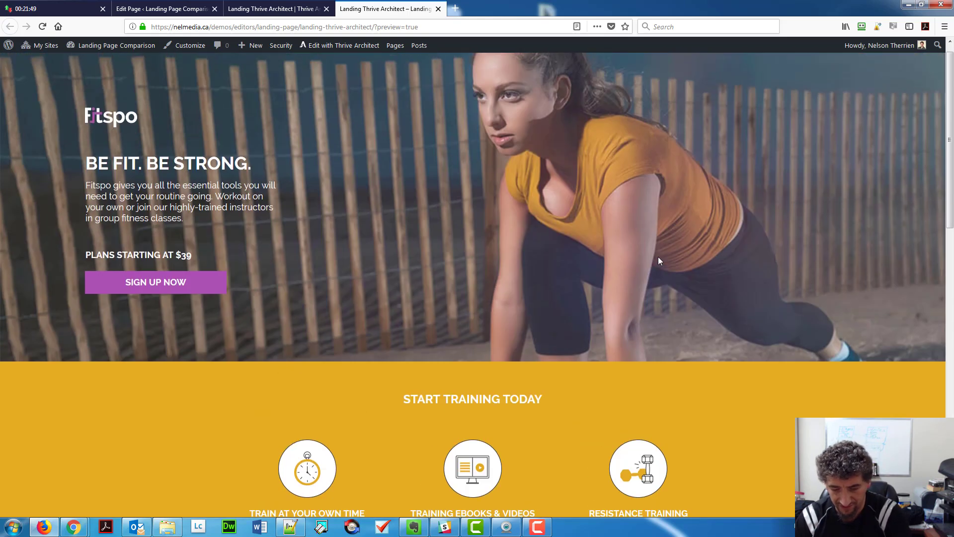
{"action": "scroll", "coordinate": [658, 260], "scroll_direction": "up", "scroll_amount": 1}
{"action": "key", "text": "F12"}
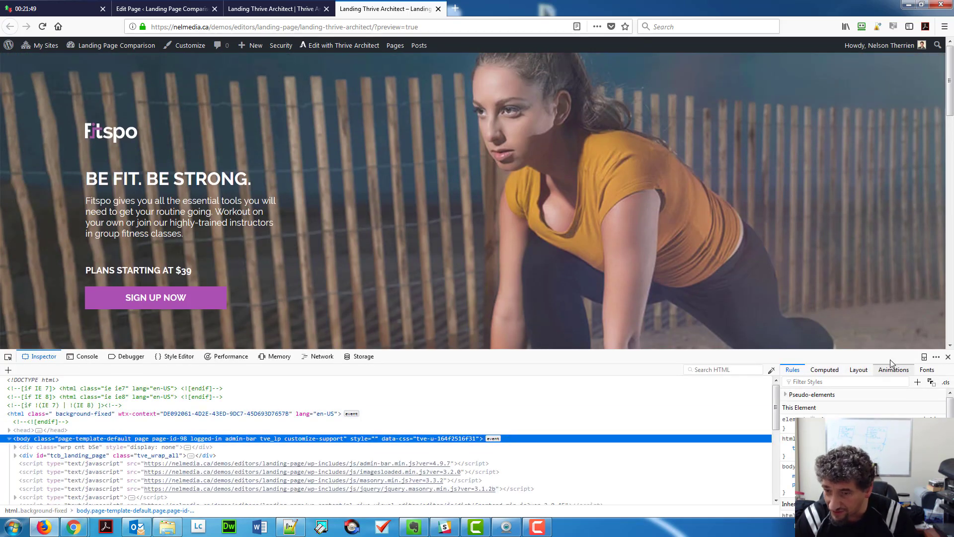
{"action": "left_click", "coordinate": [924, 358]}
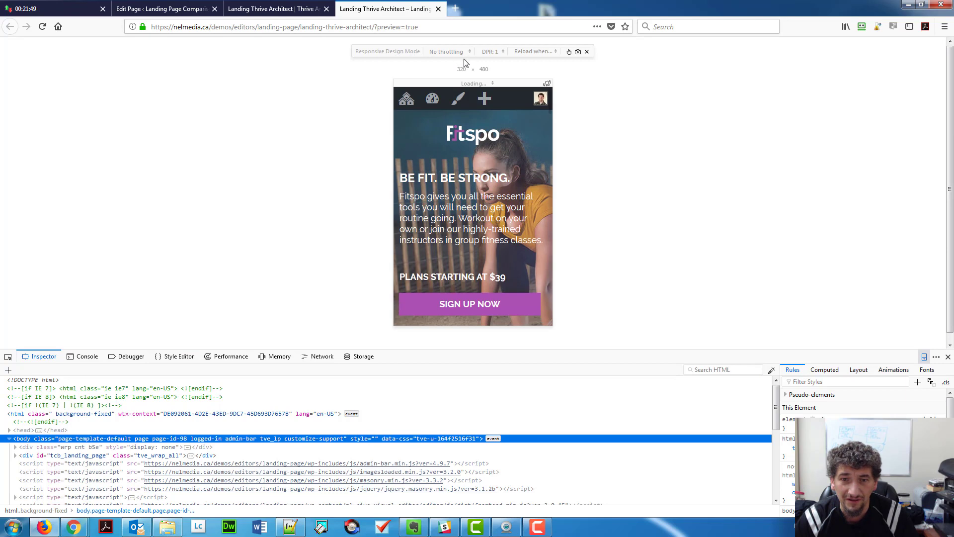
Step: Switch the responsive preview to the Apple iPad Air 2 and look over the page's landscape layout
{"action": "left_click", "coordinate": [472, 83]}
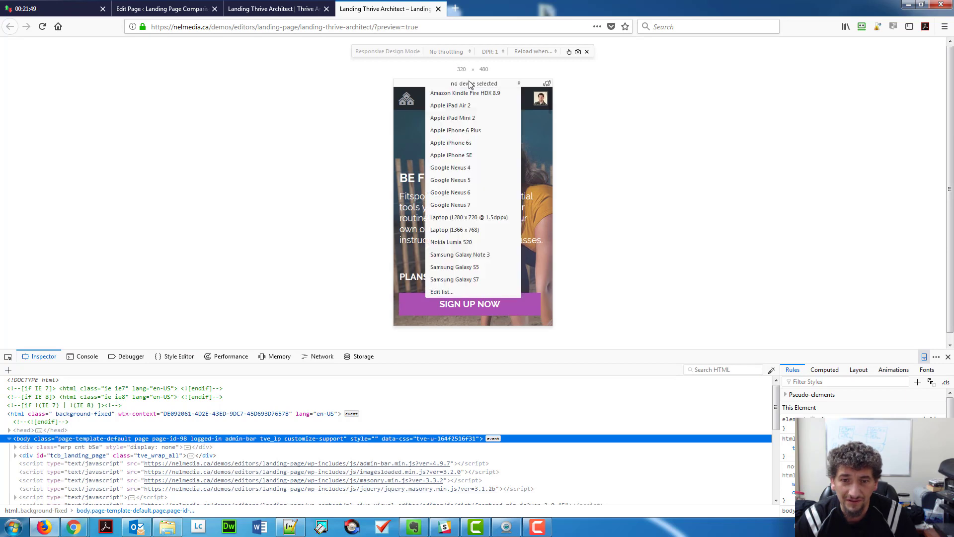
{"action": "left_click", "coordinate": [467, 110]}
{"action": "scroll", "coordinate": [592, 198], "scroll_direction": "down", "scroll_amount": 5}
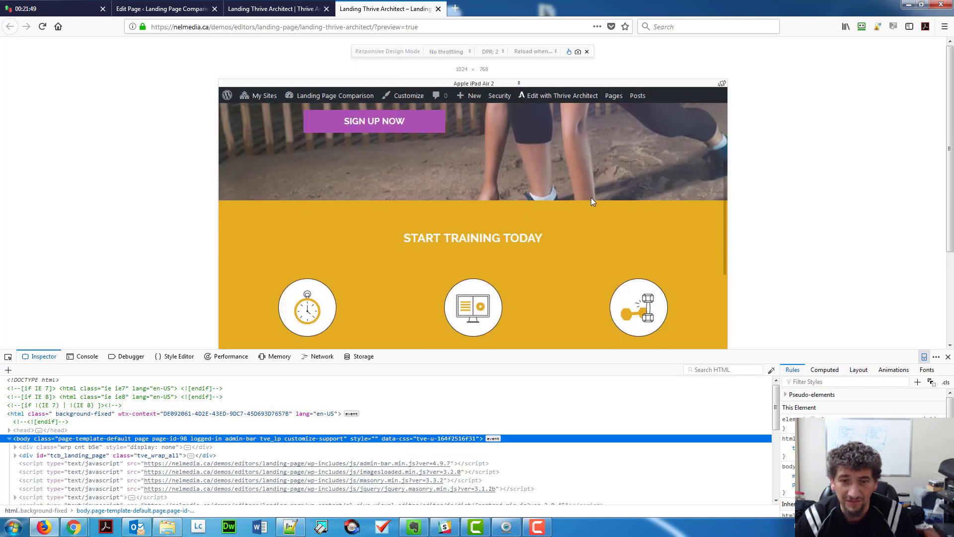
Step: Rotate the iPad Air 2 preview to portrait and examine the layout from the hero section down to the footer
{"action": "left_click", "coordinate": [723, 84]}
{"action": "scroll", "coordinate": [604, 162], "scroll_direction": "up", "scroll_amount": 5}
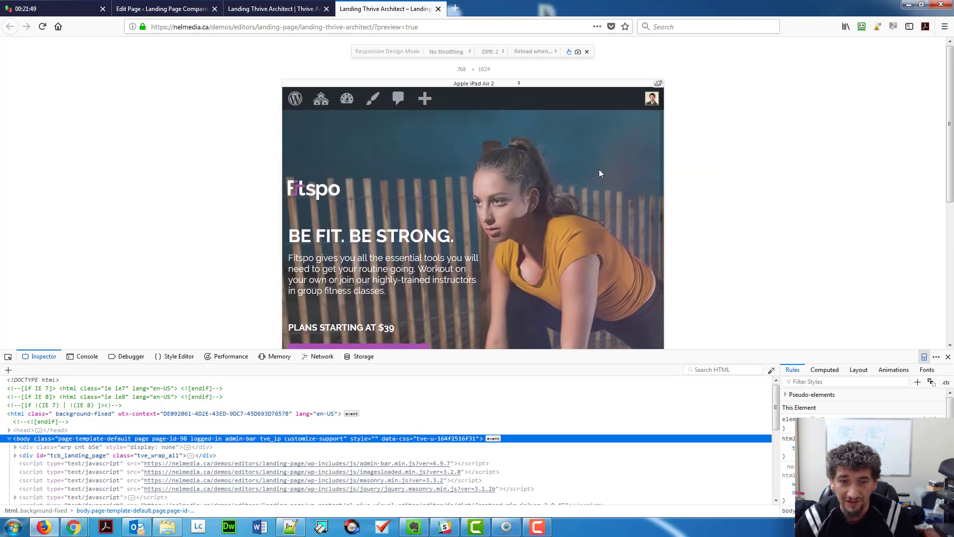
{"action": "scroll", "coordinate": [594, 177], "scroll_direction": "down", "scroll_amount": 5}
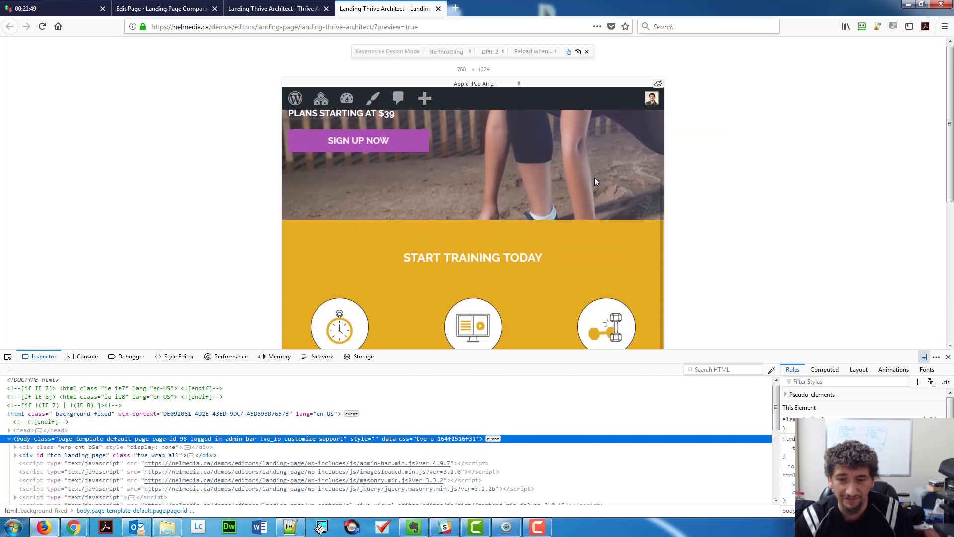
{"action": "scroll", "coordinate": [597, 184], "scroll_direction": "down", "scroll_amount": 10}
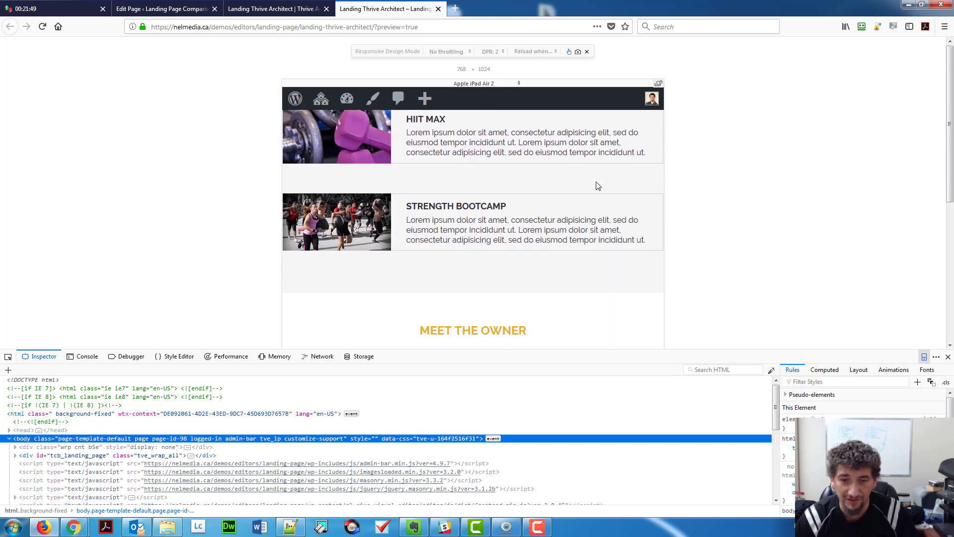
{"action": "scroll", "coordinate": [598, 190], "scroll_direction": "down", "scroll_amount": 2}
{"action": "scroll", "coordinate": [595, 186], "scroll_direction": "up", "scroll_amount": 8}
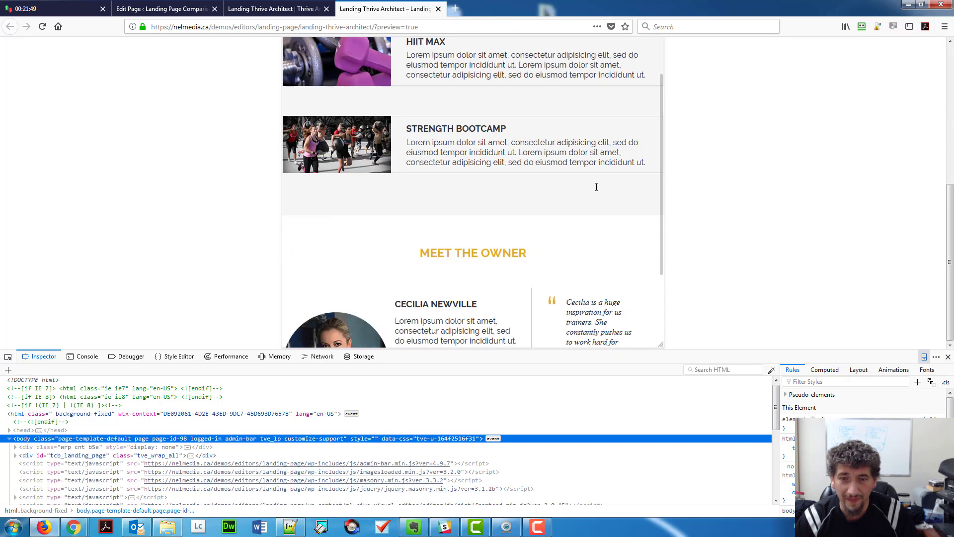
{"action": "scroll", "coordinate": [597, 190], "scroll_direction": "down", "scroll_amount": 8}
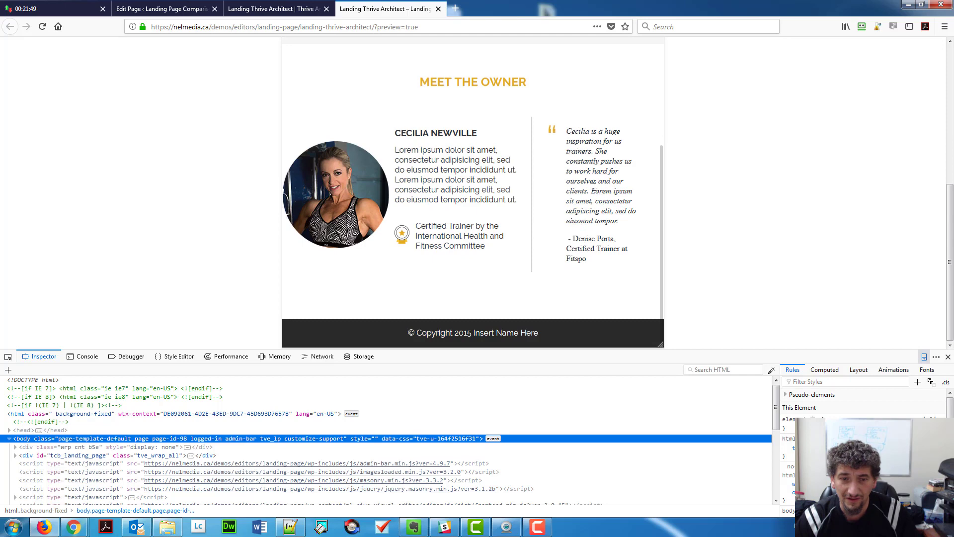
{"action": "scroll", "coordinate": [594, 186], "scroll_direction": "up", "scroll_amount": 8}
{"action": "scroll", "coordinate": [590, 184], "scroll_direction": "down", "scroll_amount": 8}
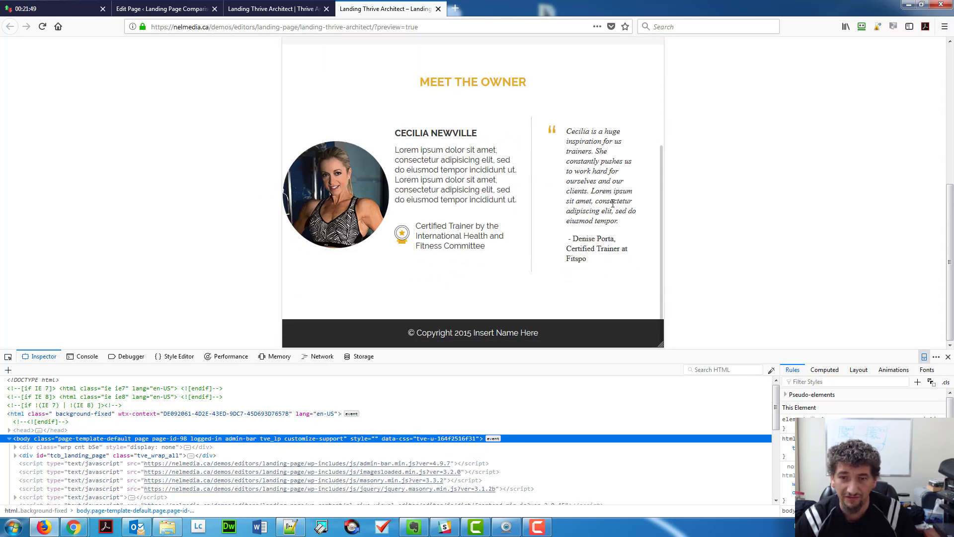
{"action": "scroll", "coordinate": [613, 204], "scroll_direction": "up", "scroll_amount": 15}
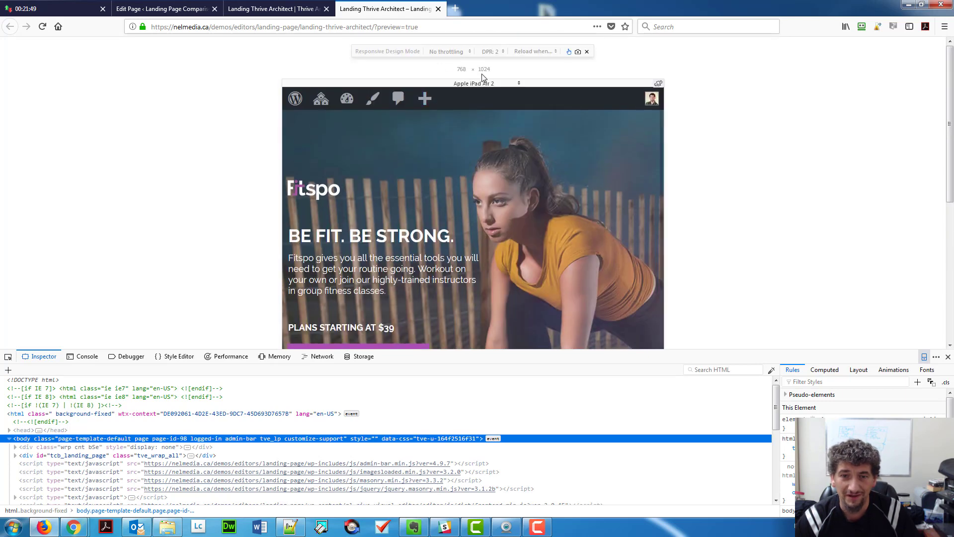
Step: Switch the responsive preview to the Apple iPhone SE and examine every section of the page down to the footer
{"action": "left_click", "coordinate": [484, 84]}
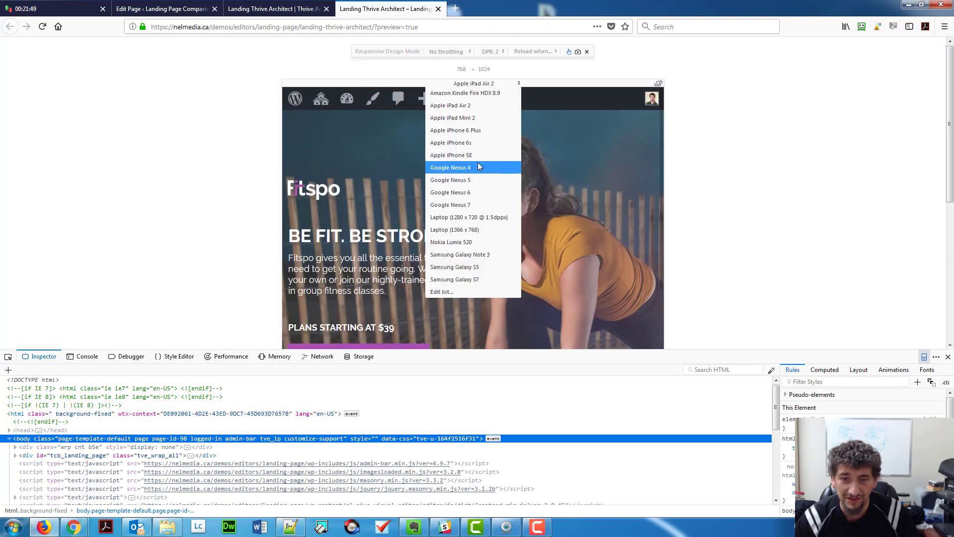
{"action": "left_click", "coordinate": [478, 156]}
{"action": "scroll", "coordinate": [502, 174], "scroll_direction": "down", "scroll_amount": 2}
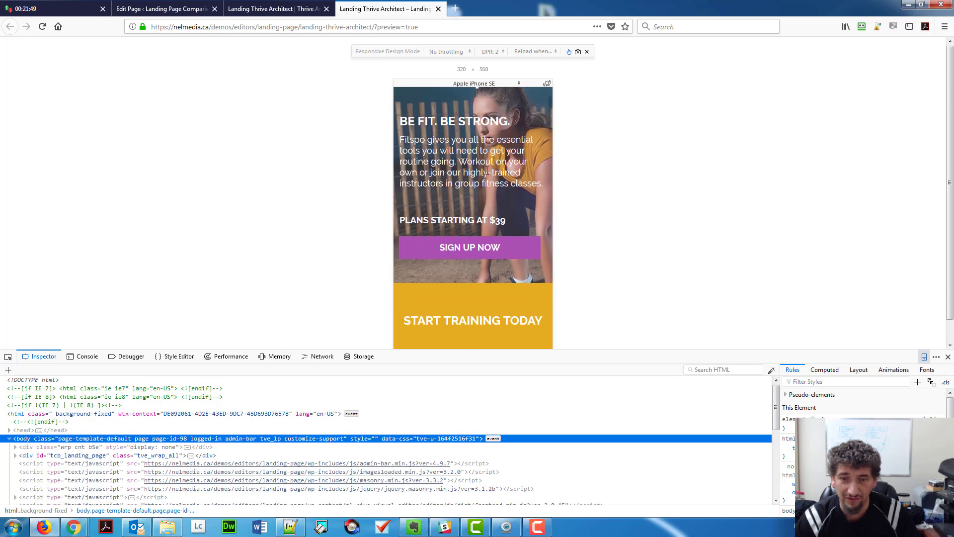
{"action": "scroll", "coordinate": [512, 208], "scroll_direction": "up", "scroll_amount": 2}
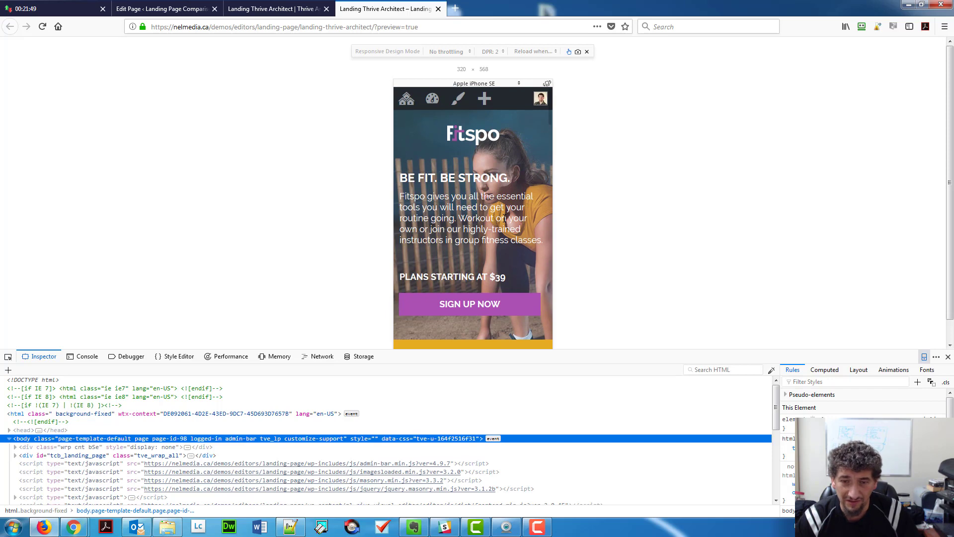
{"action": "scroll", "coordinate": [504, 219], "scroll_direction": "down", "scroll_amount": 2}
{"action": "scroll", "coordinate": [503, 219], "scroll_direction": "down", "scroll_amount": 18}
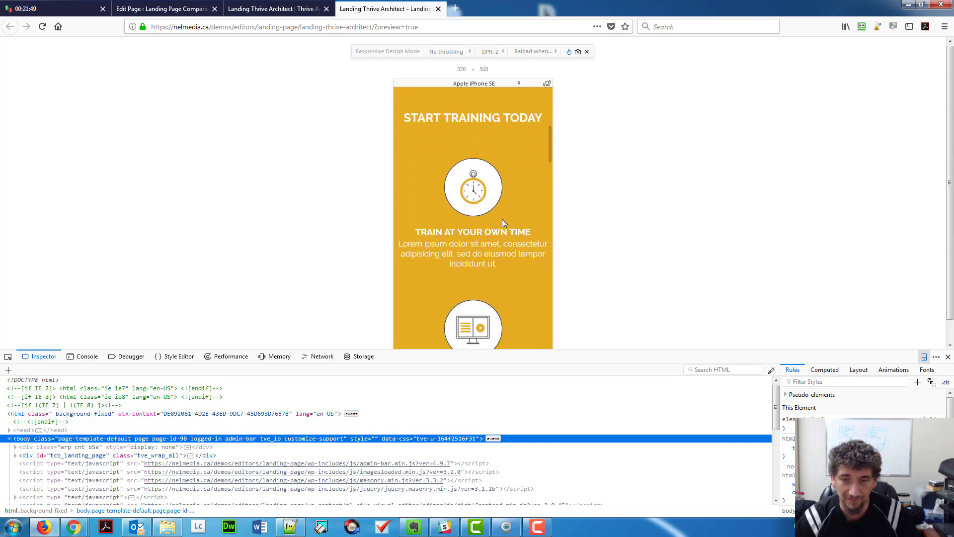
{"action": "scroll", "coordinate": [501, 226], "scroll_direction": "down", "scroll_amount": 10}
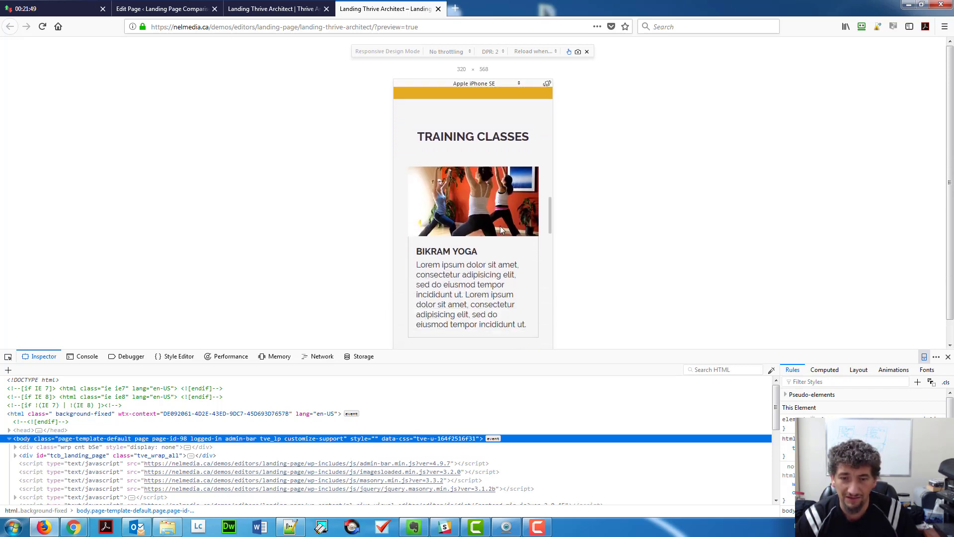
{"action": "scroll", "coordinate": [501, 230], "scroll_direction": "down", "scroll_amount": 18}
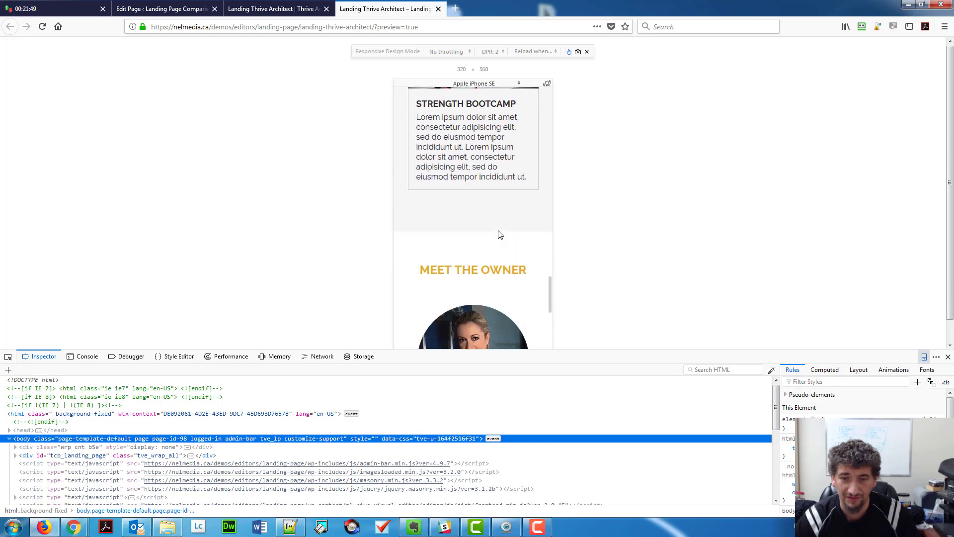
{"action": "scroll", "coordinate": [497, 241], "scroll_direction": "down", "scroll_amount": 6}
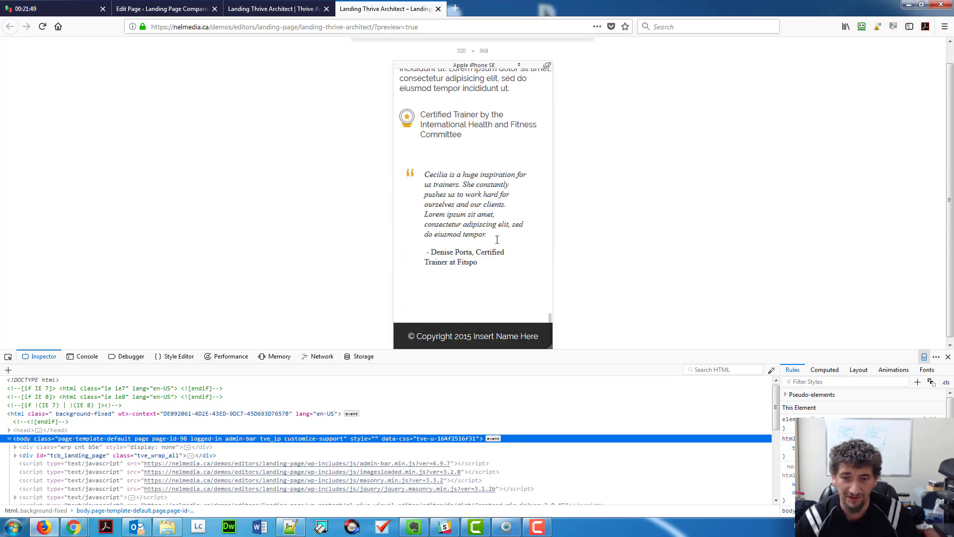
{"action": "scroll", "coordinate": [497, 240], "scroll_direction": "up", "scroll_amount": 20}
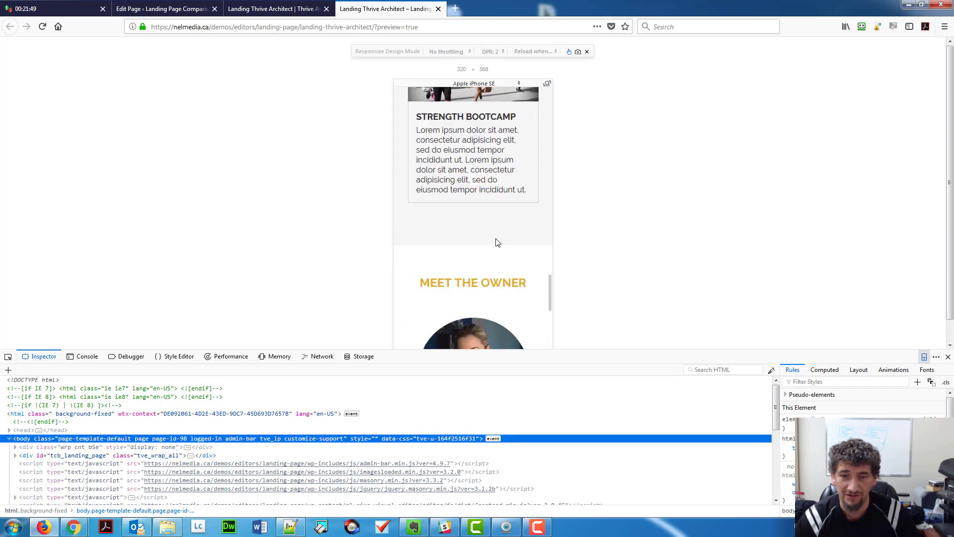
{"action": "scroll", "coordinate": [496, 235], "scroll_direction": "up", "scroll_amount": 10}
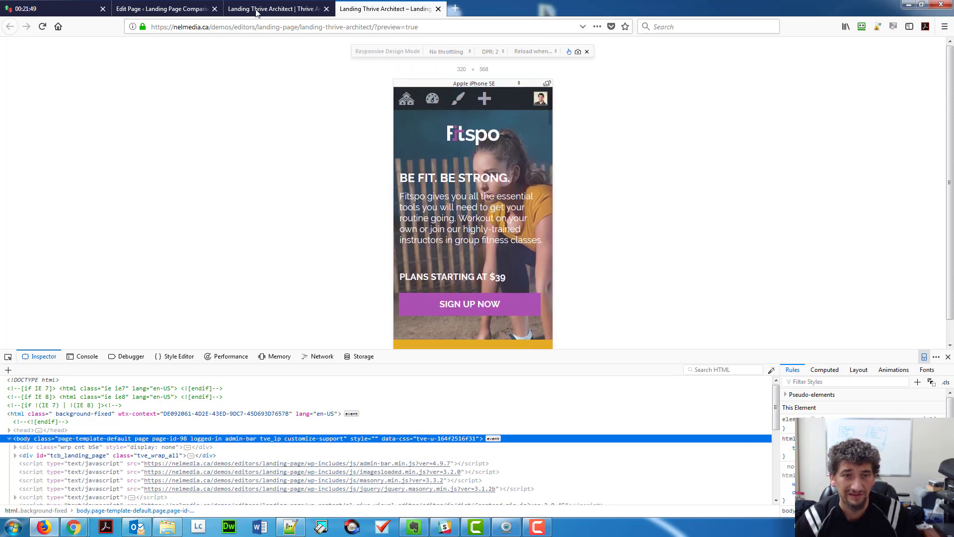
Step: Return to the page editor and add a solid black (#000000) layer at 35% opacity over the hero section's background image in mobile view
{"action": "left_click", "coordinate": [273, 9]}
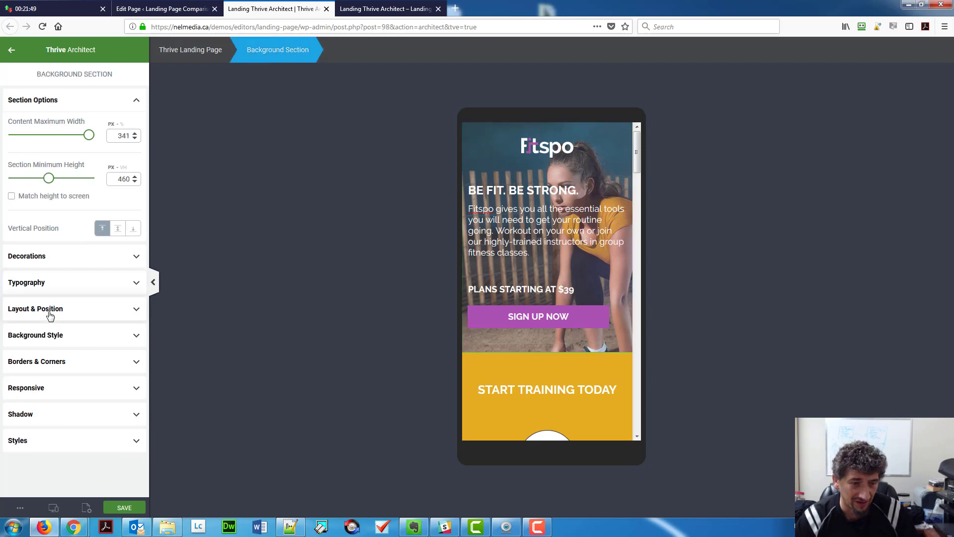
{"action": "left_click", "coordinate": [52, 335]}
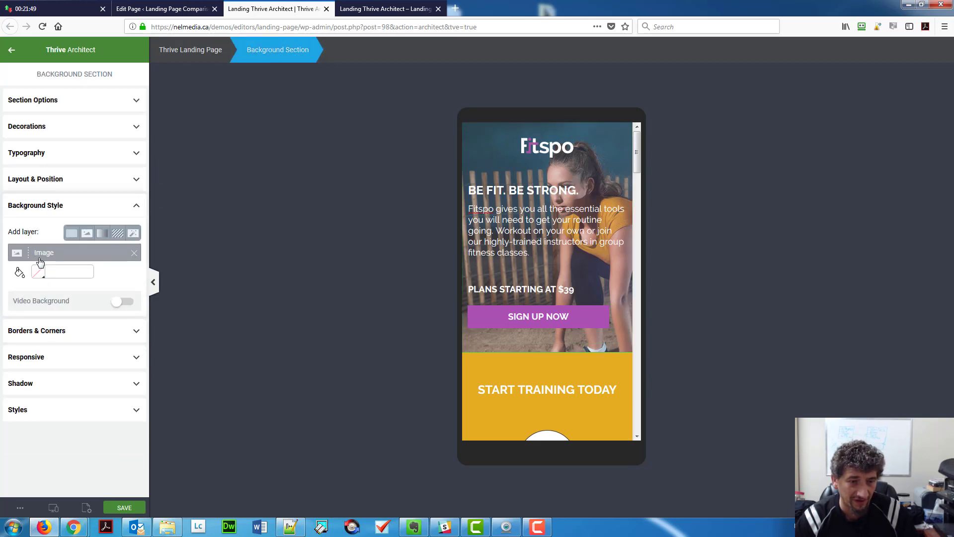
{"action": "left_click", "coordinate": [70, 234]}
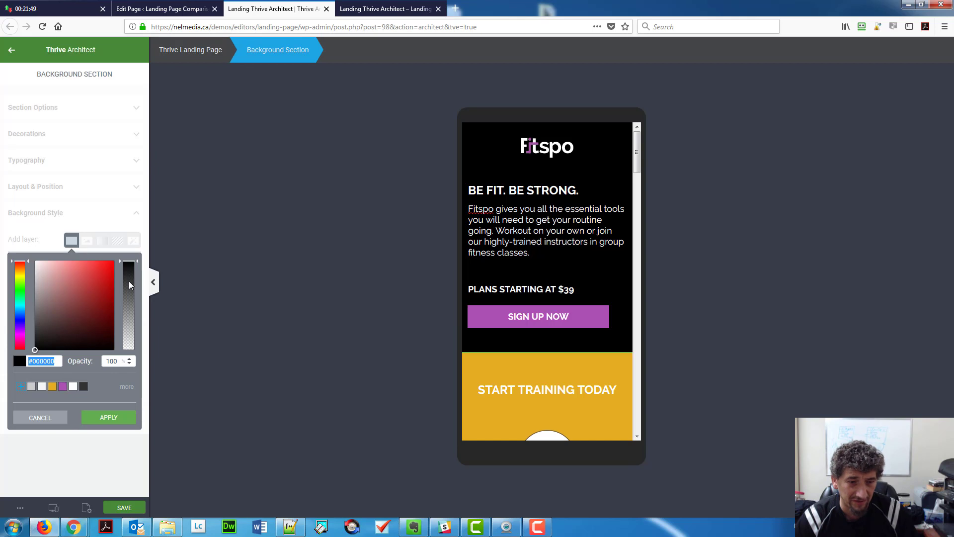
{"action": "left_click_drag", "start_coordinate": [131, 267], "coordinate": [134, 323]}
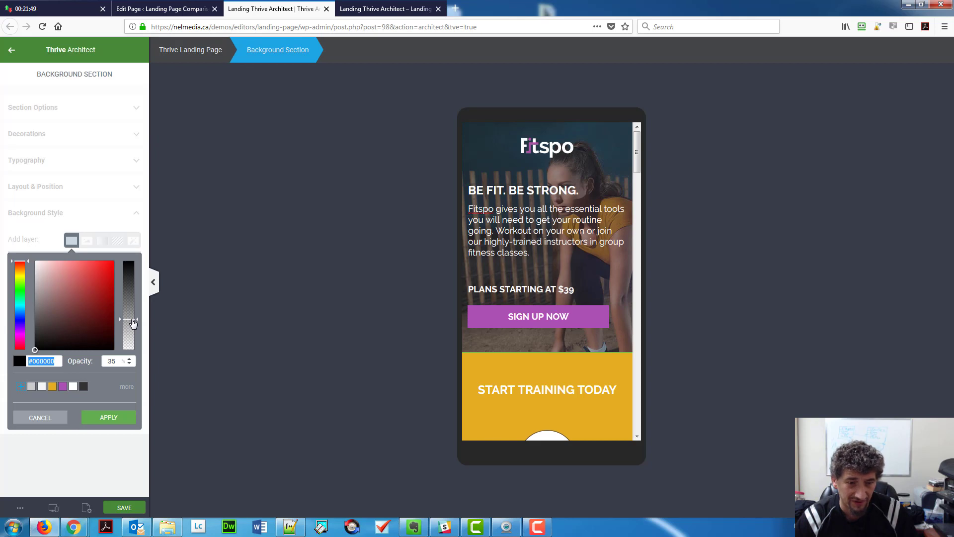
{"action": "left_click", "coordinate": [106, 418]}
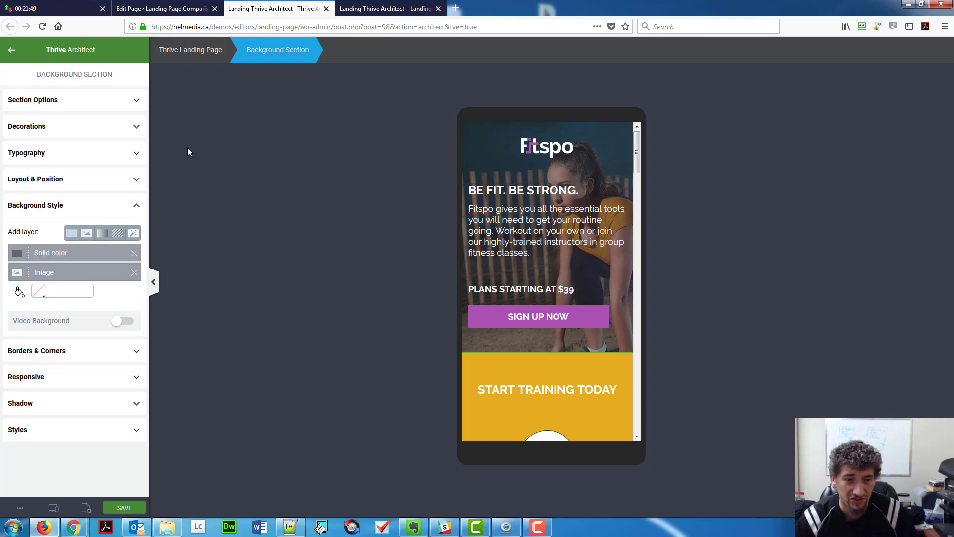
Step: Compare the hero background in the editor's desktop and tablet views, and return to the mobile view
{"action": "left_click", "coordinate": [53, 508]}
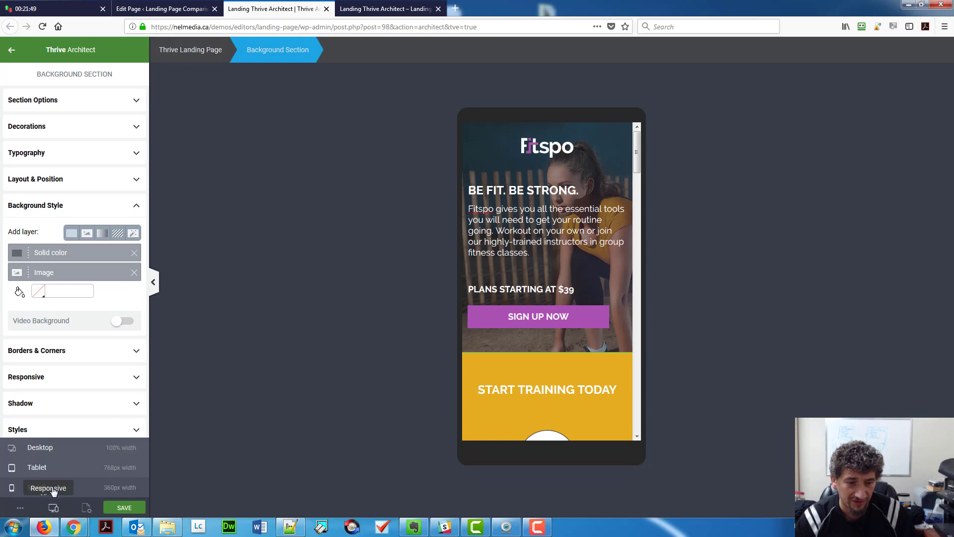
{"action": "left_click", "coordinate": [58, 447]}
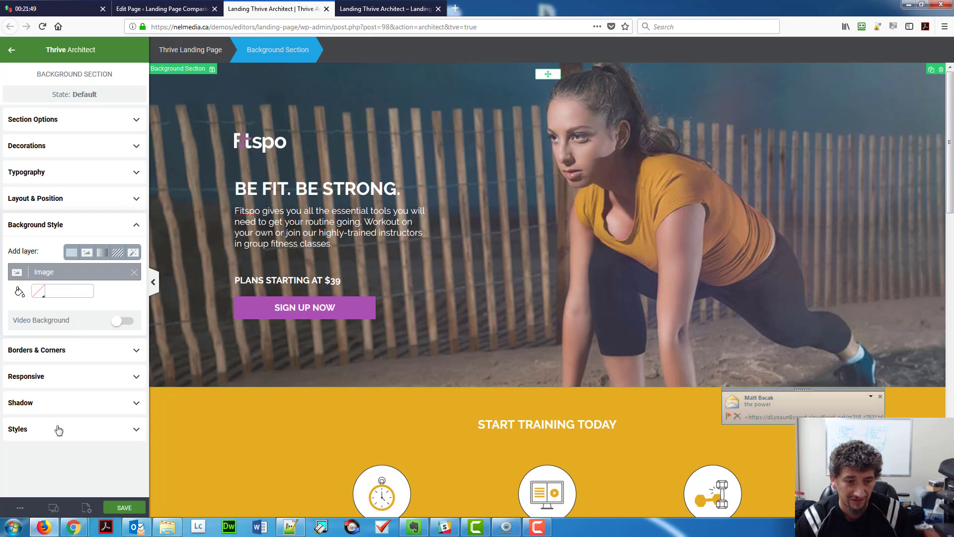
{"action": "left_click", "coordinate": [53, 508]}
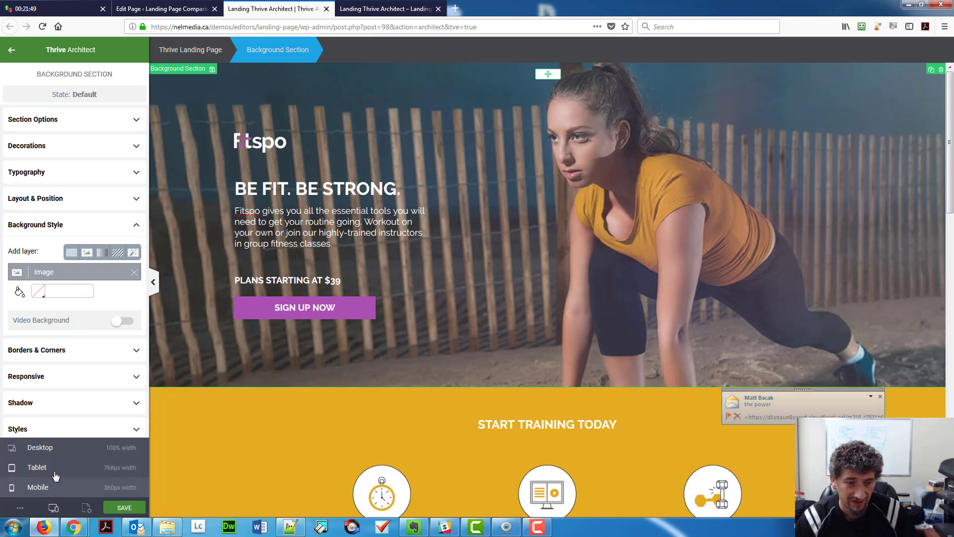
{"action": "left_click", "coordinate": [57, 466]}
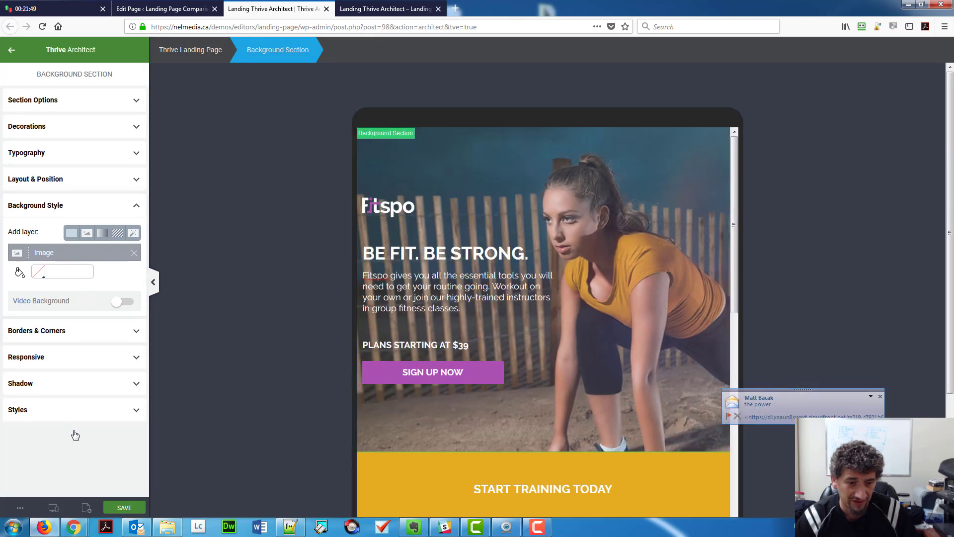
{"action": "mouse_move", "coordinate": [58, 510]}
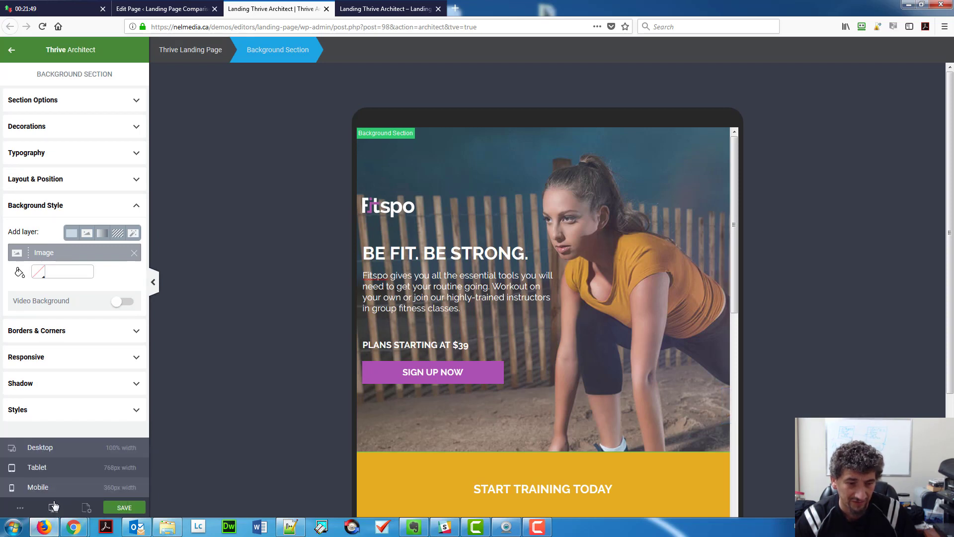
{"action": "left_click", "coordinate": [58, 490]}
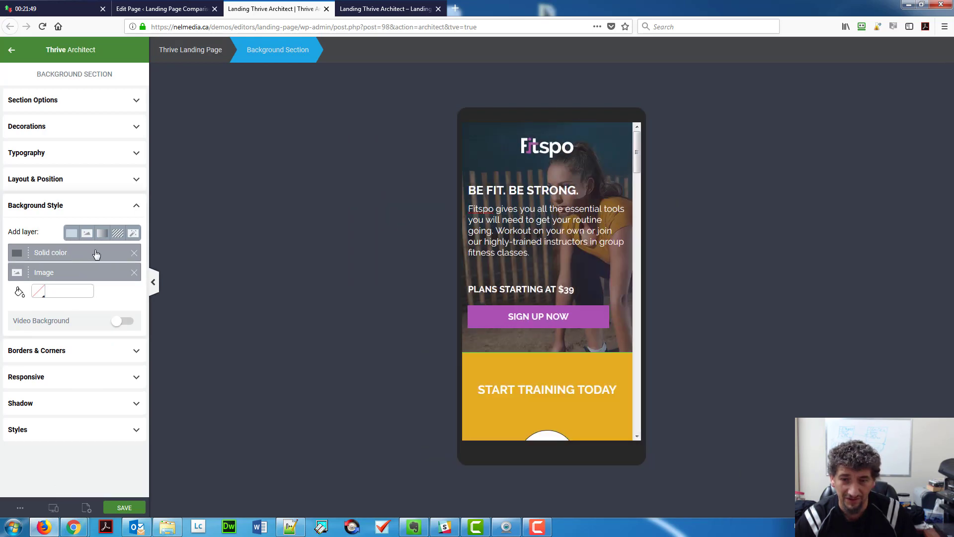
Step: Save the landing page and reload its iPhone SE preview
{"action": "left_click", "coordinate": [127, 506]}
{"action": "left_click", "coordinate": [375, 10]}
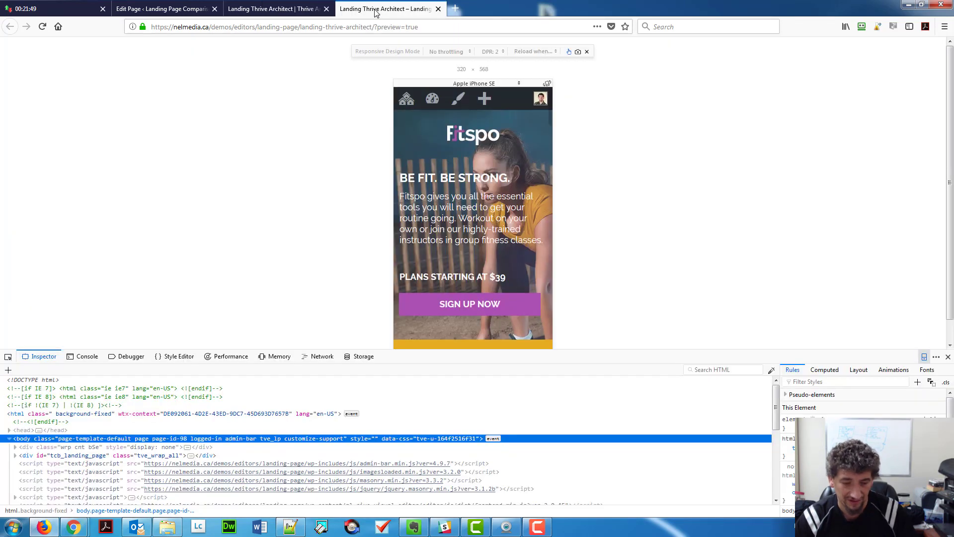
{"action": "key", "text": "F5"}
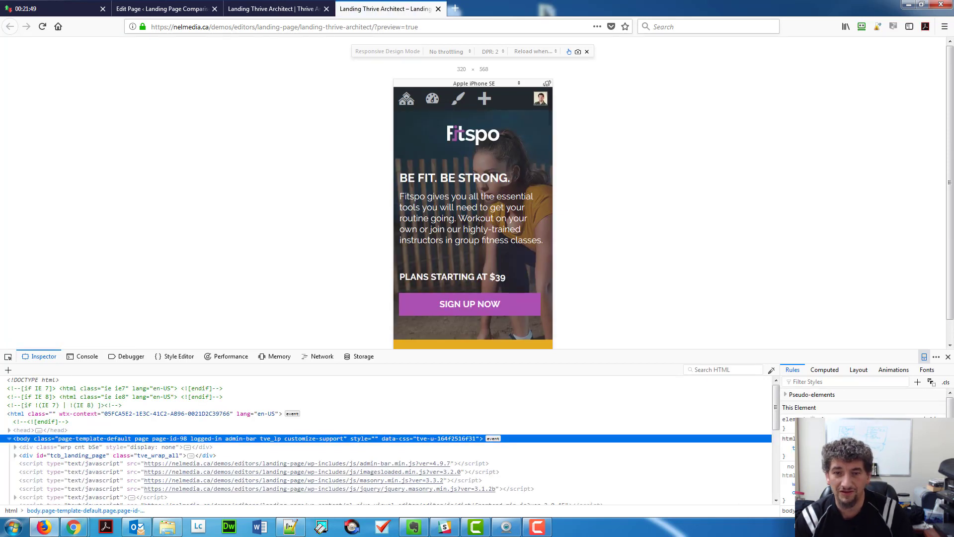
Step: Check the hero overlay and the training sections in the iPhone SE preview, and close the developer tools
{"action": "scroll", "coordinate": [485, 226], "scroll_direction": "down", "scroll_amount": 15}
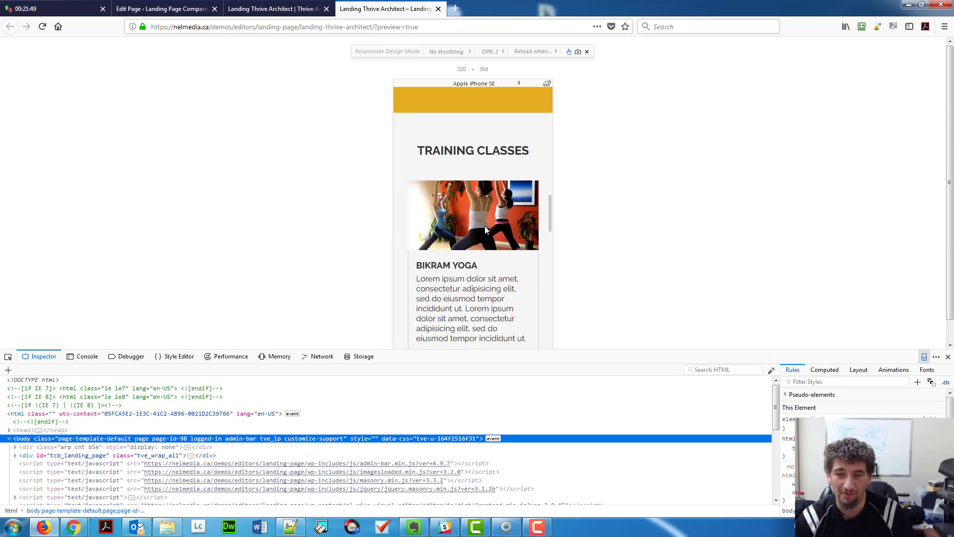
{"action": "scroll", "coordinate": [484, 226], "scroll_direction": "up", "scroll_amount": 15}
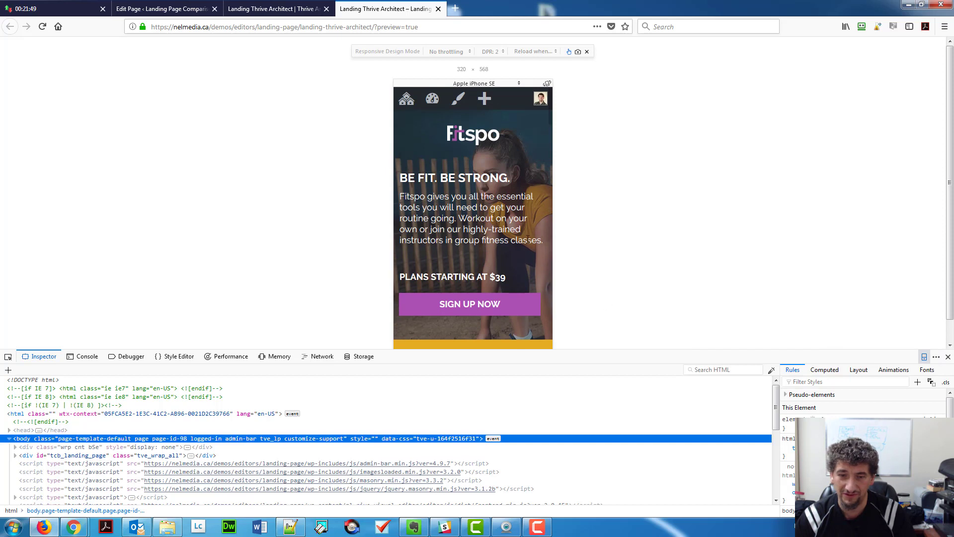
{"action": "scroll", "coordinate": [527, 246], "scroll_direction": "down", "scroll_amount": 5}
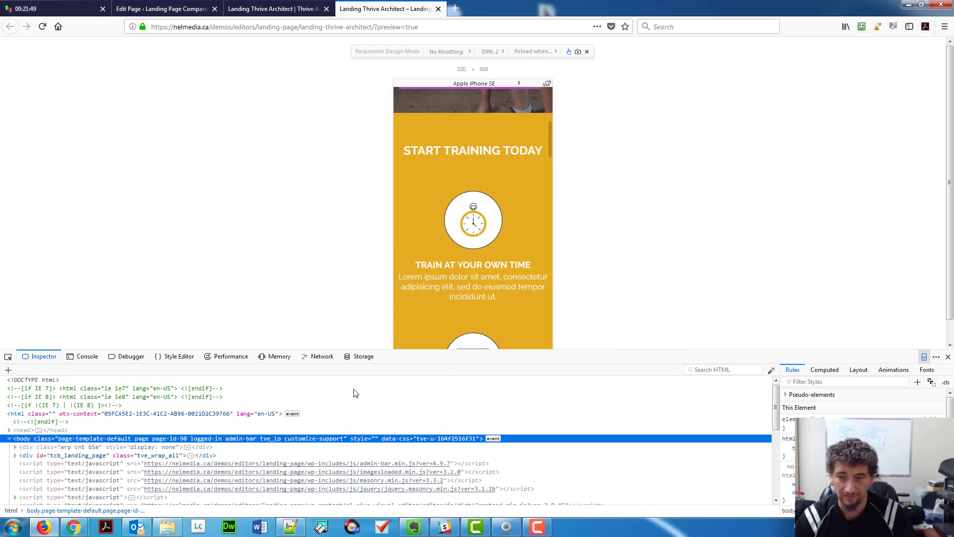
{"action": "left_click", "coordinate": [948, 357]}
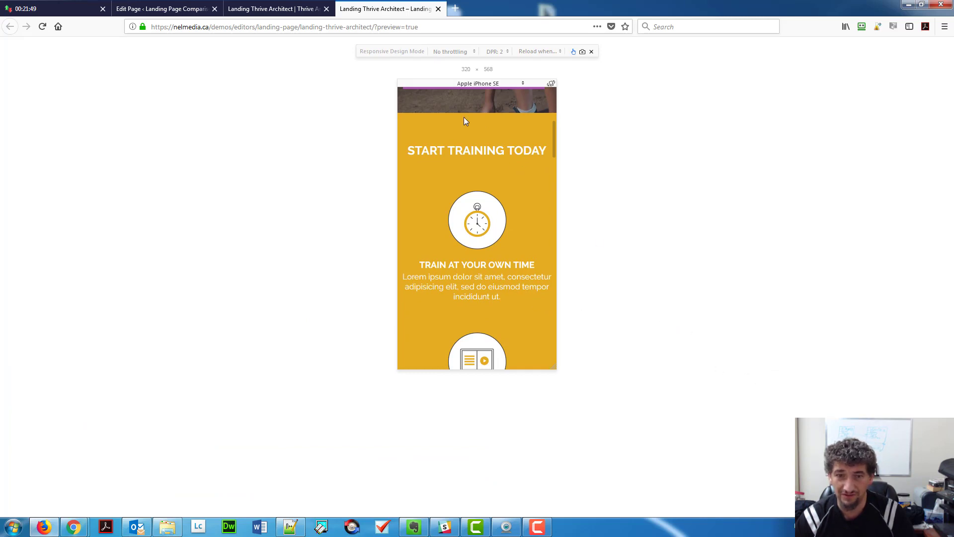
Step: Turn off the responsive iPhone SE preview and return the landing page to its full desktop width
{"action": "key", "text": "F12"}
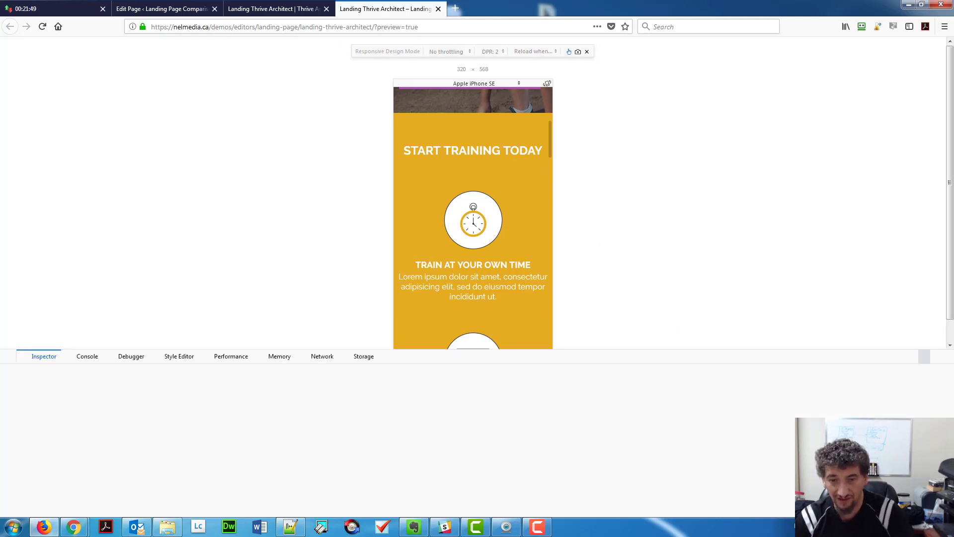
{"action": "left_click", "coordinate": [925, 357]}
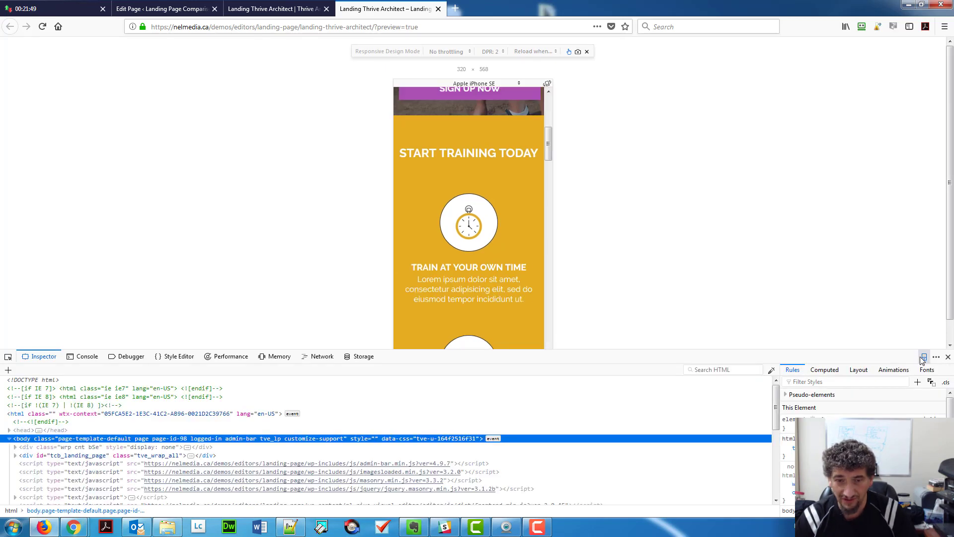
{"action": "key", "text": "F12"}
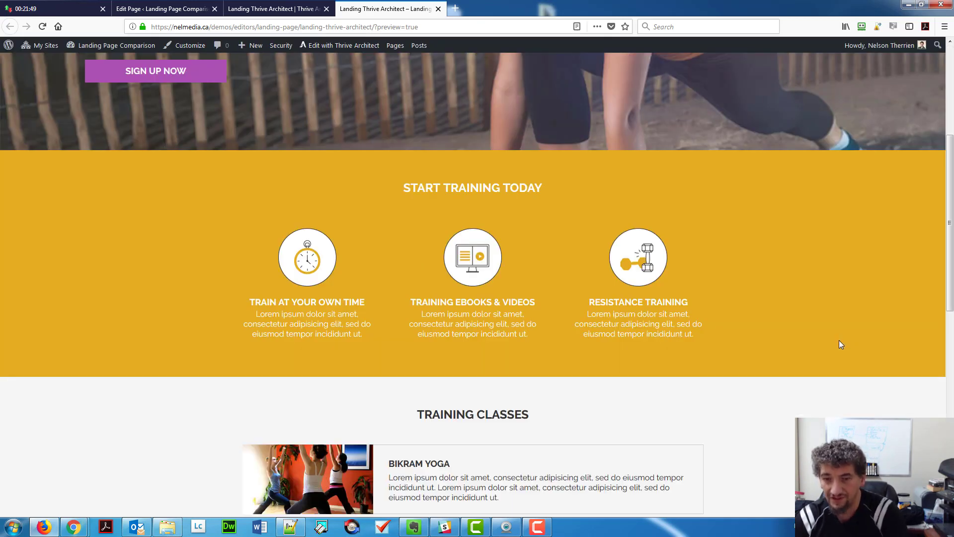
Step: Review the desktop version of the landing page from the hero through the training classes to the owner section
{"action": "scroll", "coordinate": [809, 340], "scroll_direction": "down", "scroll_amount": 5}
{"action": "scroll", "coordinate": [747, 350], "scroll_direction": "down", "scroll_amount": 2}
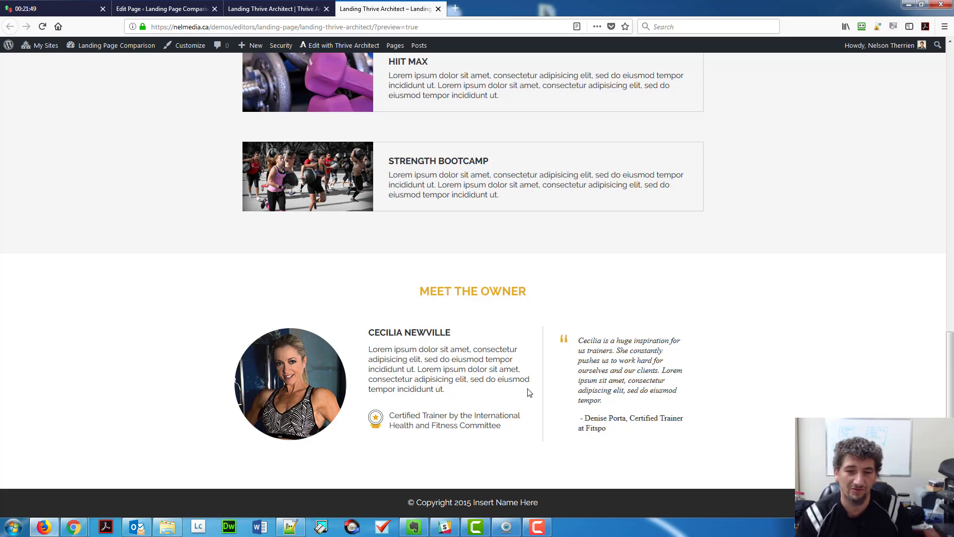
{"action": "scroll", "coordinate": [571, 396], "scroll_direction": "up", "scroll_amount": 8}
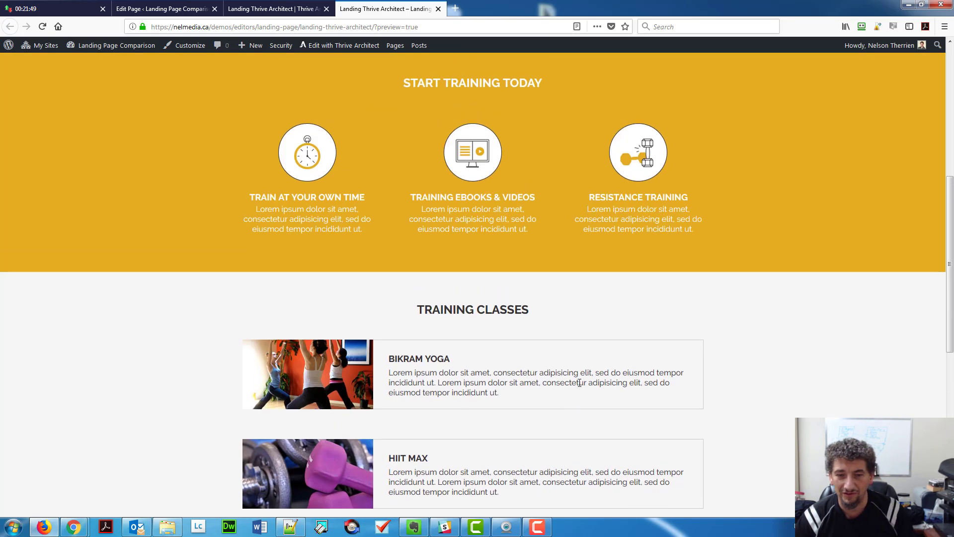
{"action": "scroll", "coordinate": [580, 383], "scroll_direction": "up", "scroll_amount": 7}
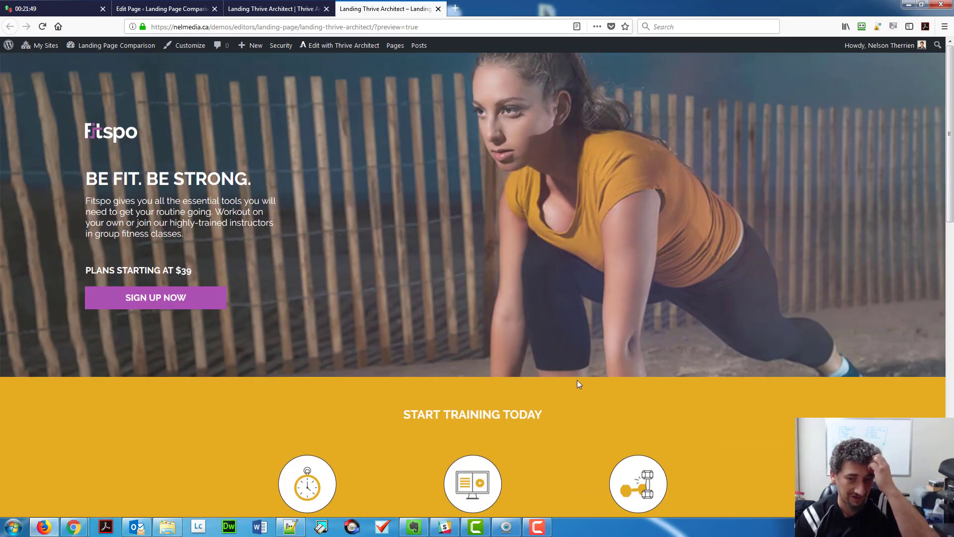
{"action": "scroll", "coordinate": [577, 380], "scroll_direction": "down", "scroll_amount": 11}
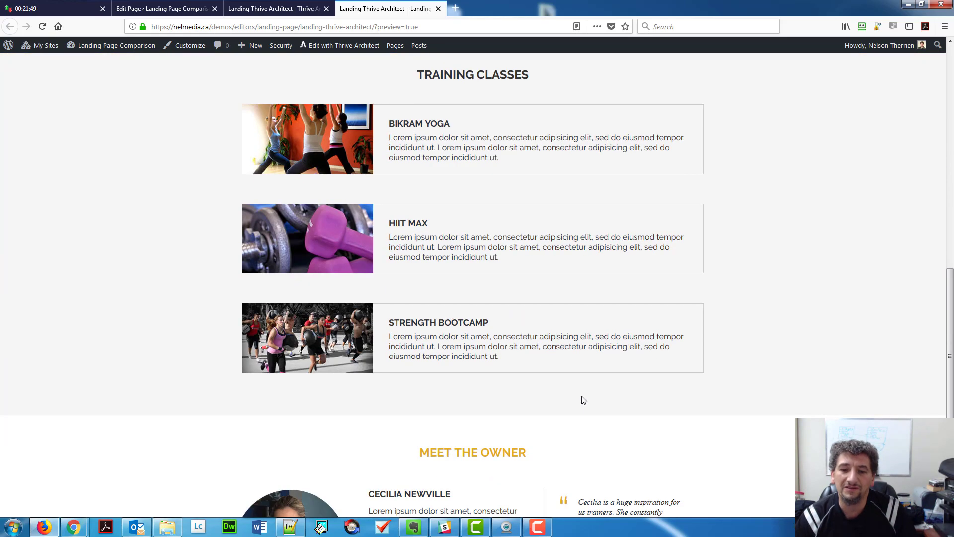
{"action": "scroll", "coordinate": [584, 400], "scroll_direction": "down", "scroll_amount": 3}
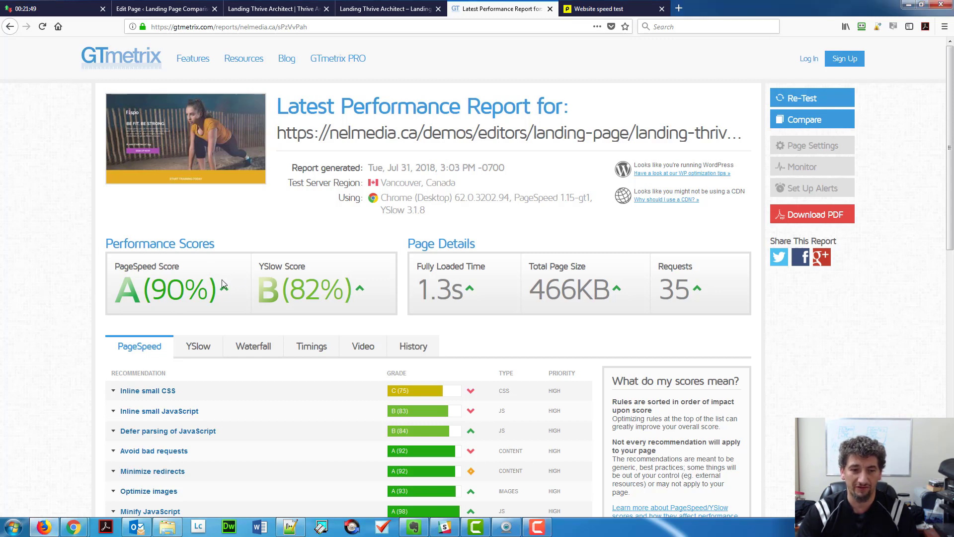
Step: Examine the landing page's GTmetrix performance report and its Pingdom speed test summary, including the page size
{"action": "scroll", "coordinate": [368, 299], "scroll_direction": "down", "scroll_amount": 1}
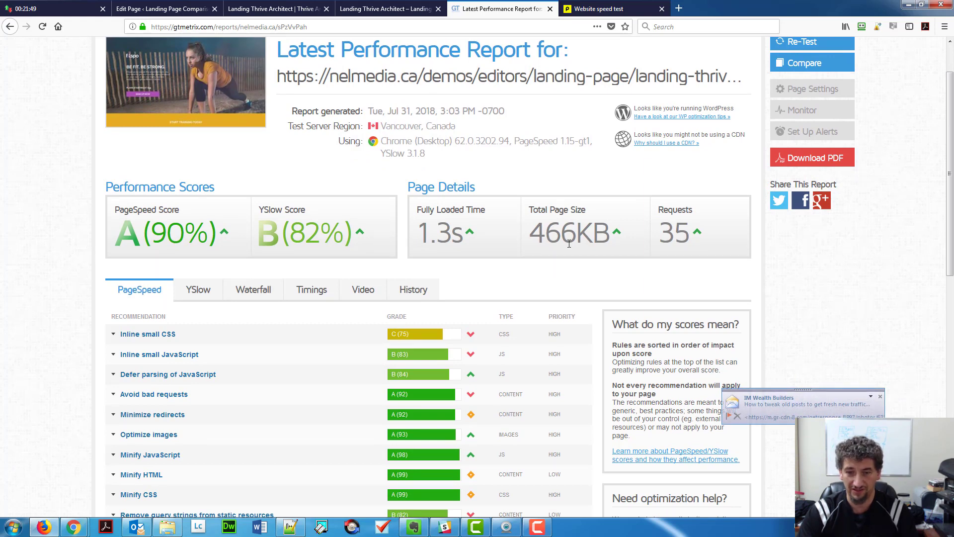
{"action": "scroll", "coordinate": [569, 244], "scroll_direction": "up", "scroll_amount": 1}
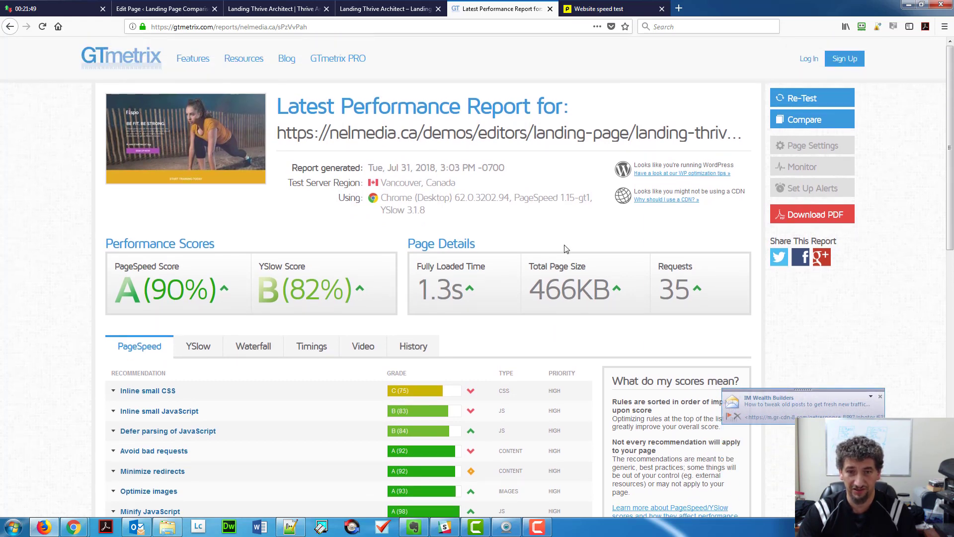
{"action": "left_click", "coordinate": [599, 8]}
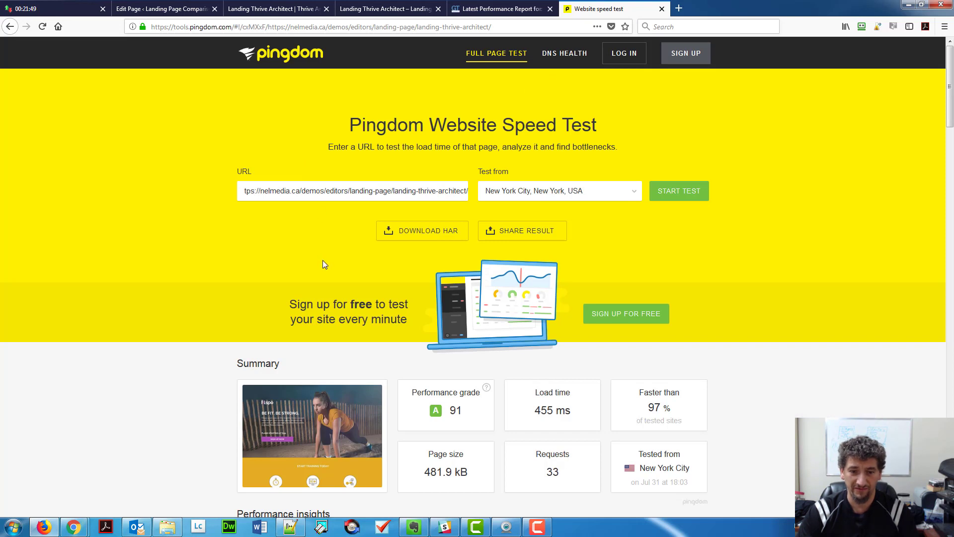
{"action": "scroll", "coordinate": [324, 264], "scroll_direction": "down", "scroll_amount": 2}
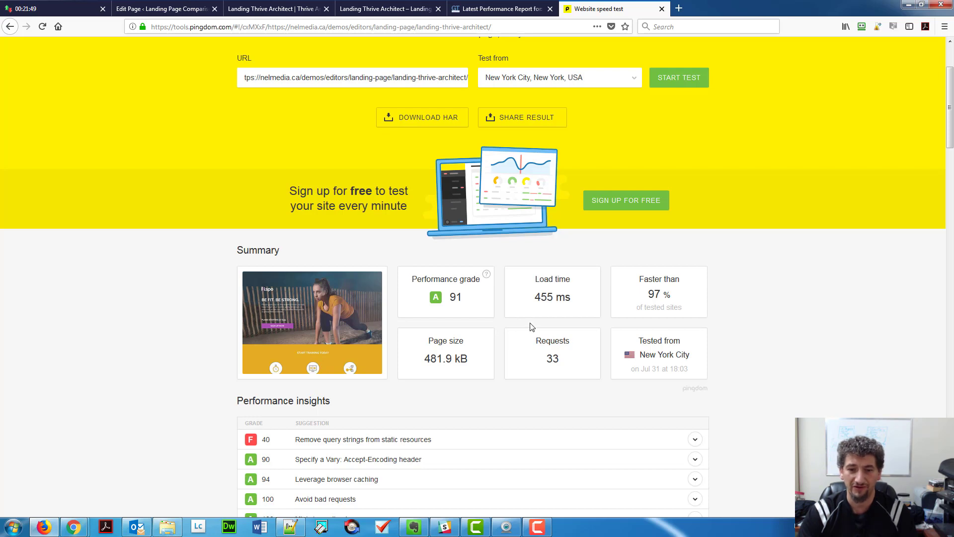
{"action": "left_click_drag", "start_coordinate": [425, 358], "coordinate": [471, 358]}
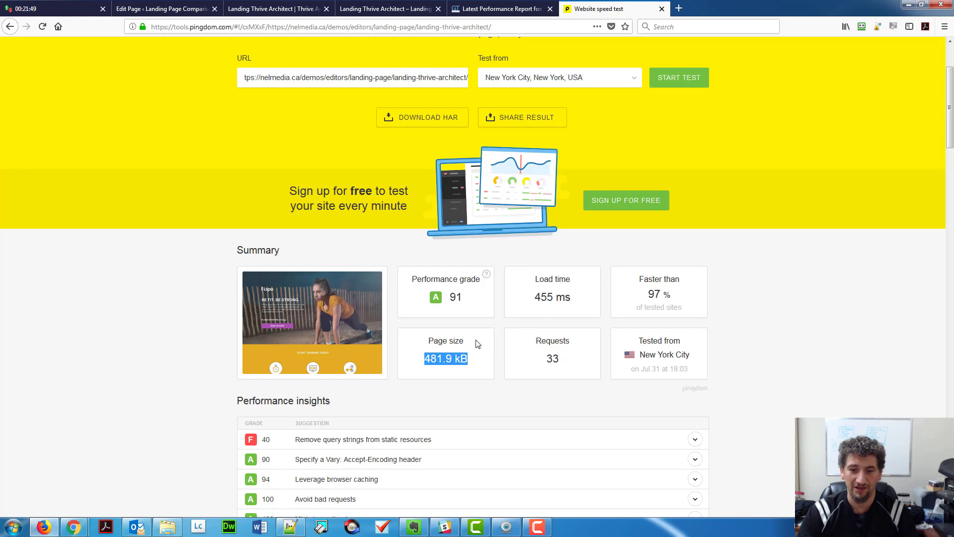
Step: Compare the total page size in the GTmetrix report with the Pingdom result, and clear the text selection
{"action": "left_click", "coordinate": [495, 12]}
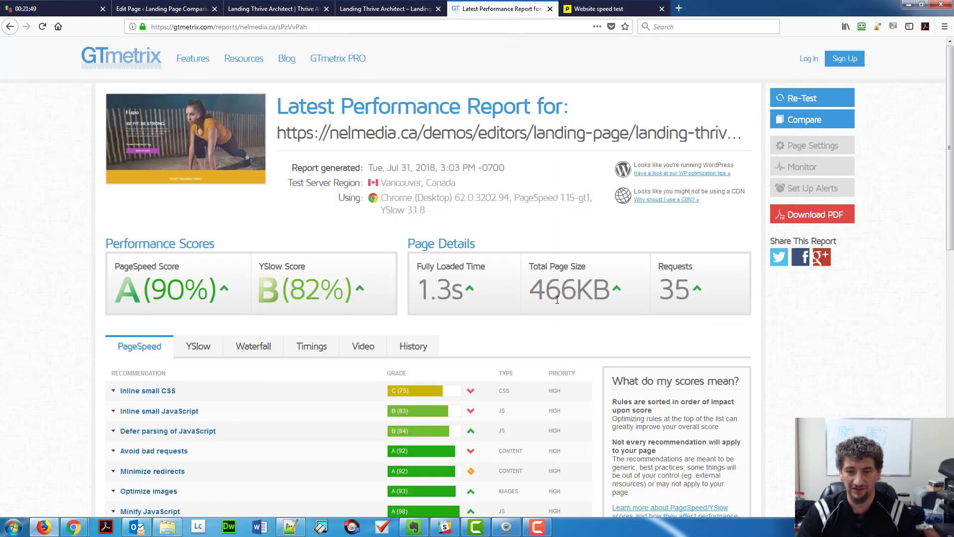
{"action": "left_click", "coordinate": [592, 7]}
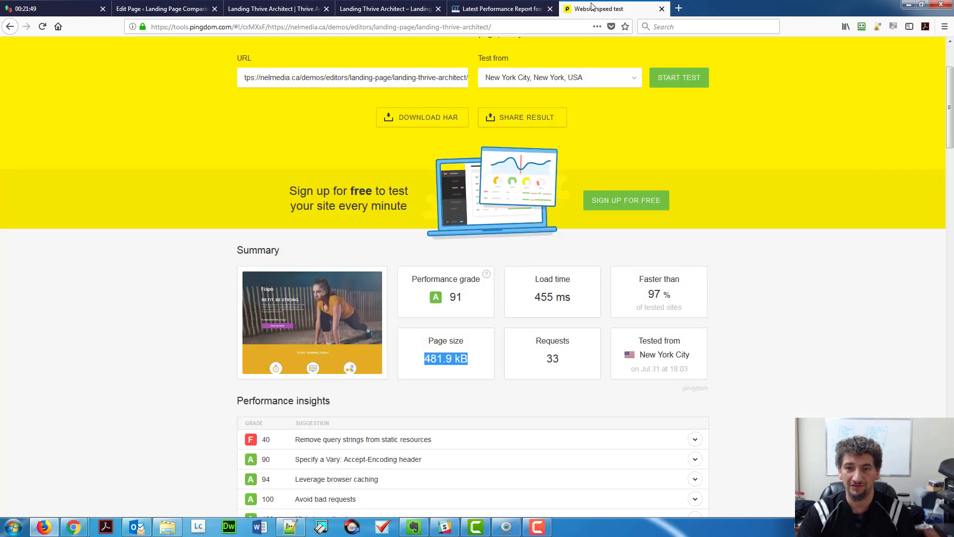
{"action": "left_click", "coordinate": [788, 312]}
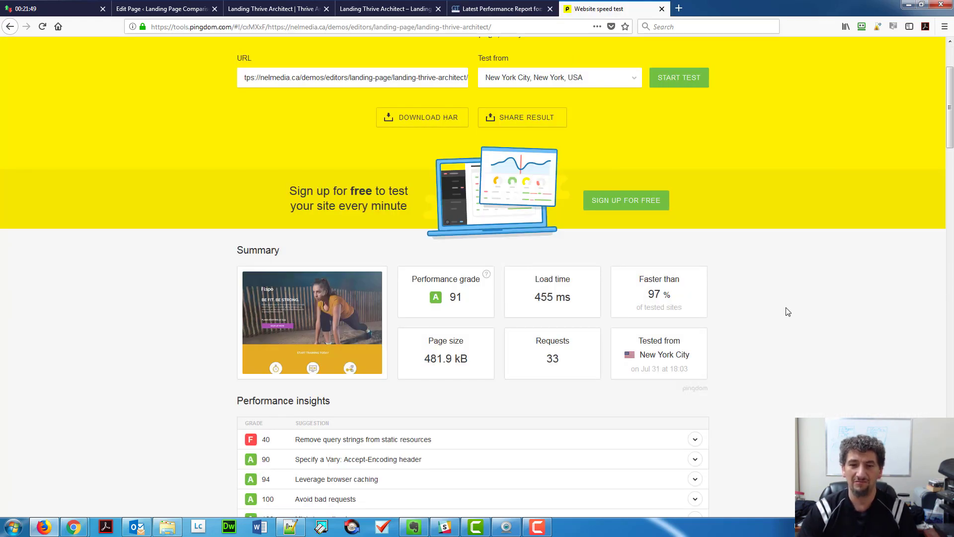